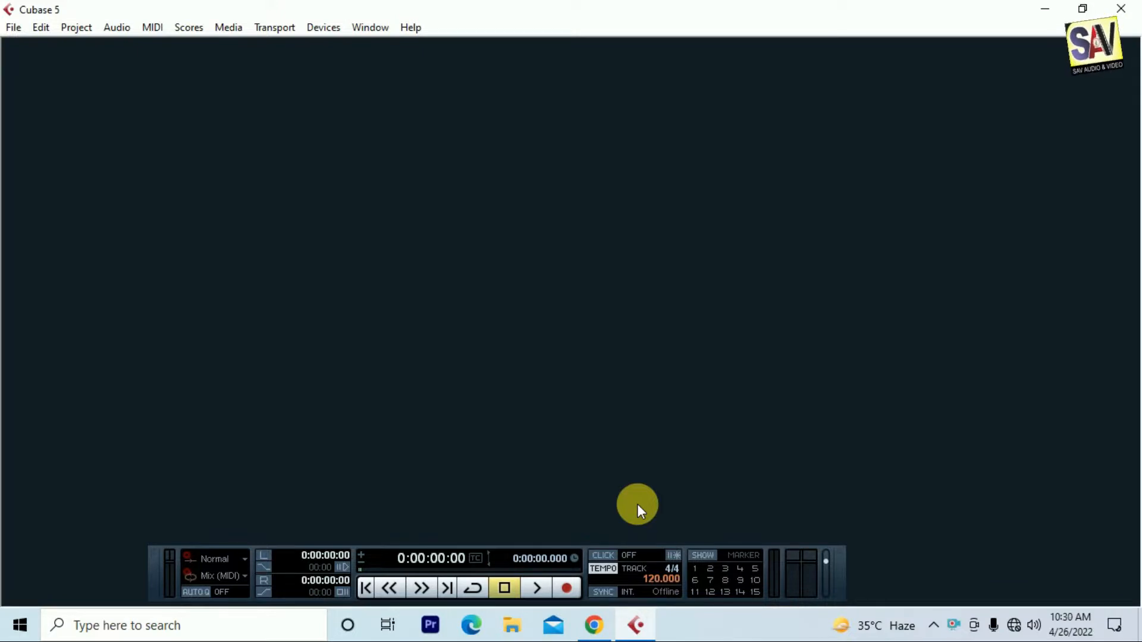
Open the program preferences and show the general appearance settings.
click(13, 28)
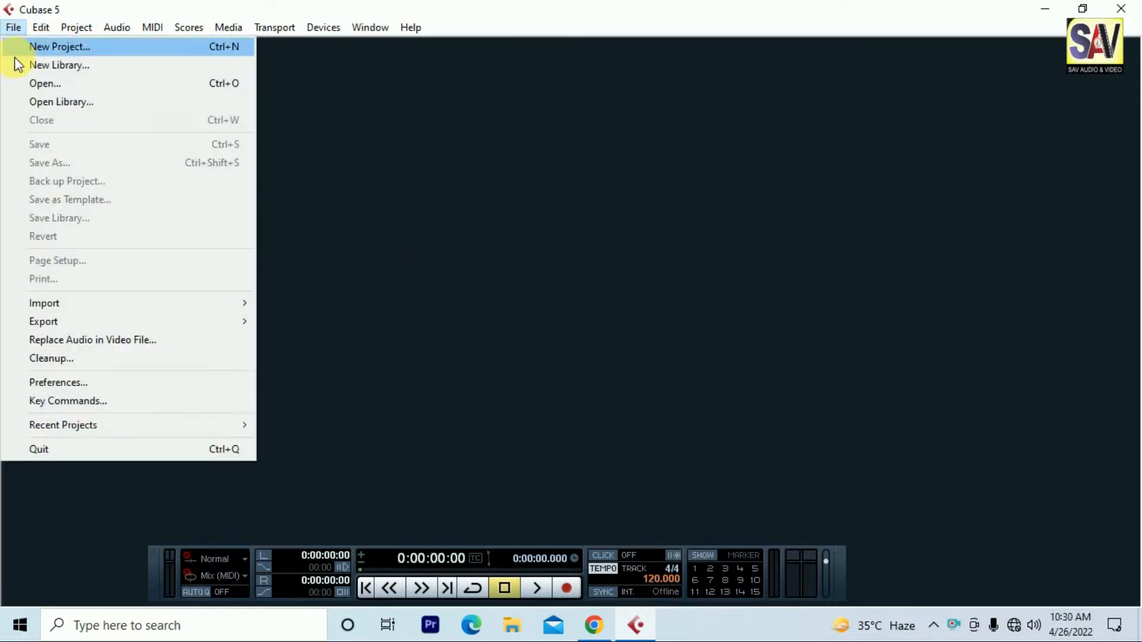
click(65, 382)
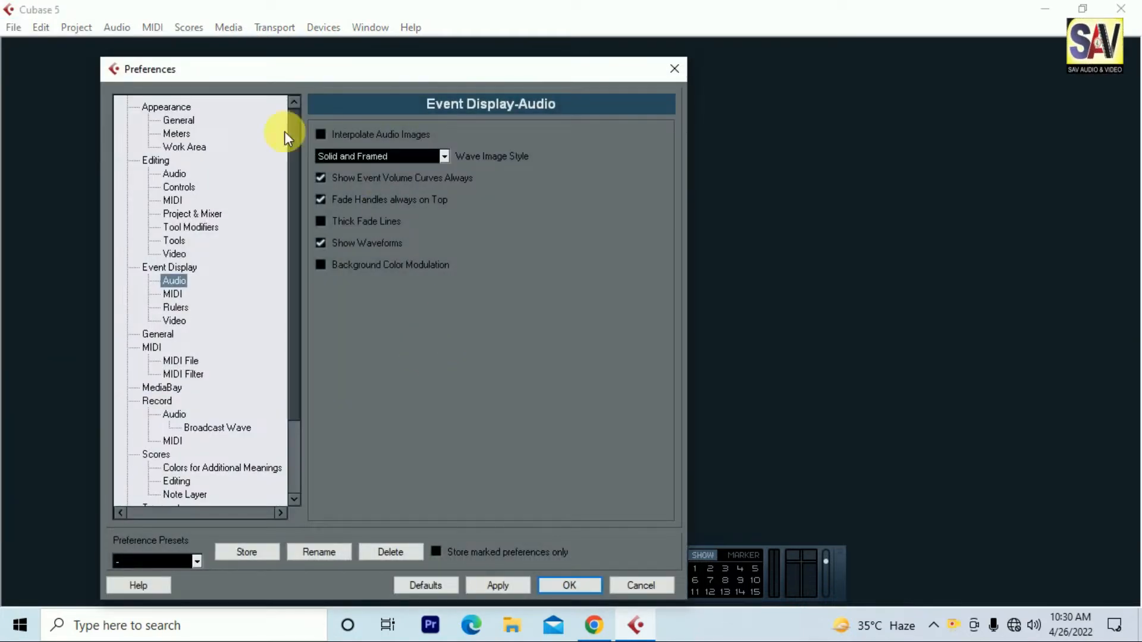
click(153, 109)
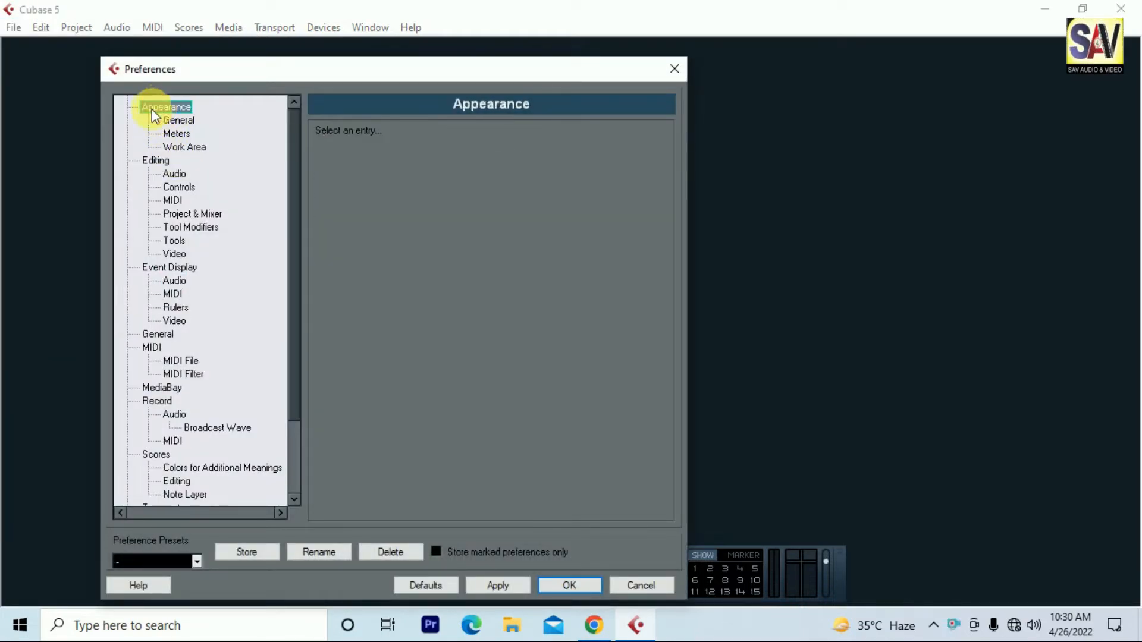
drag(298, 377, 298, 231)
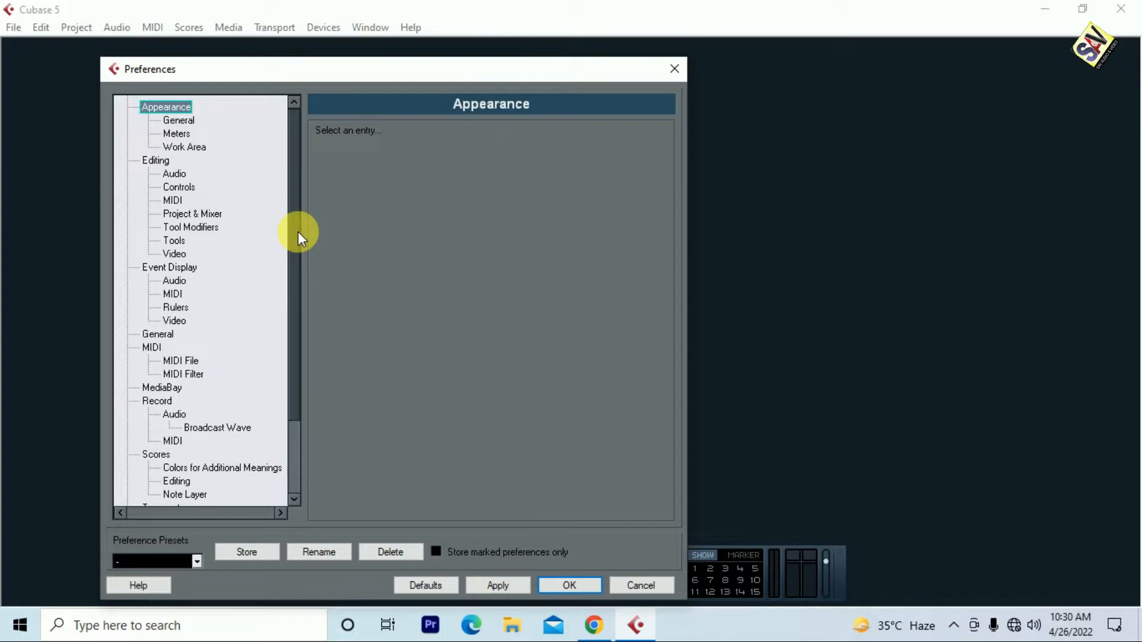
drag(346, 70, 363, 76)
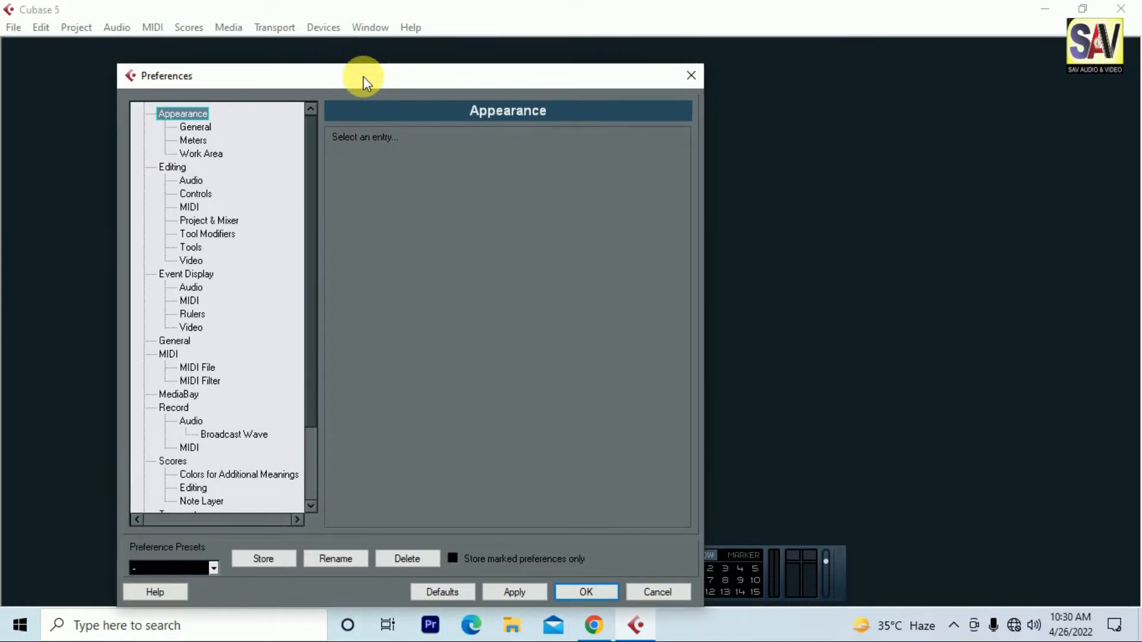
drag(313, 338, 305, 287)
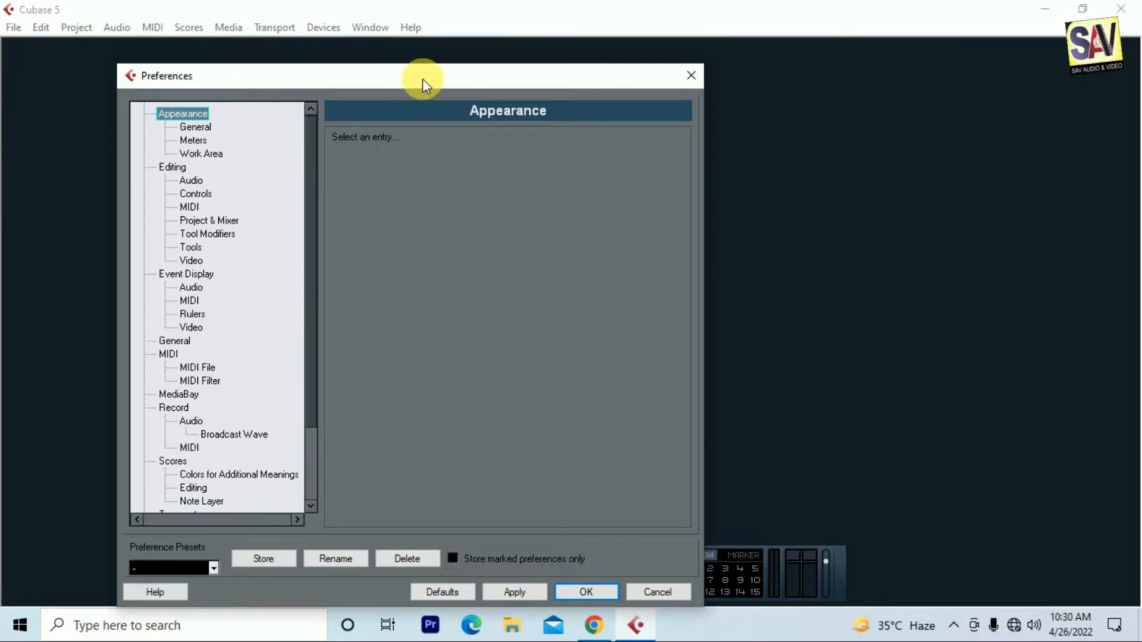
drag(424, 78, 428, 76)
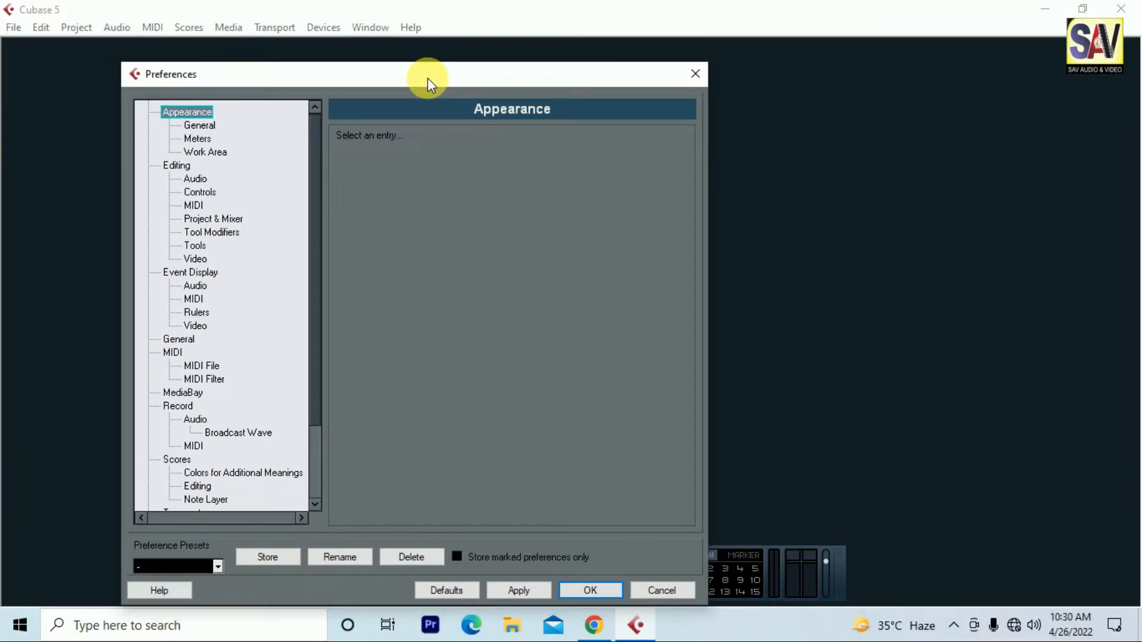
drag(319, 351, 326, 210)
click(198, 125)
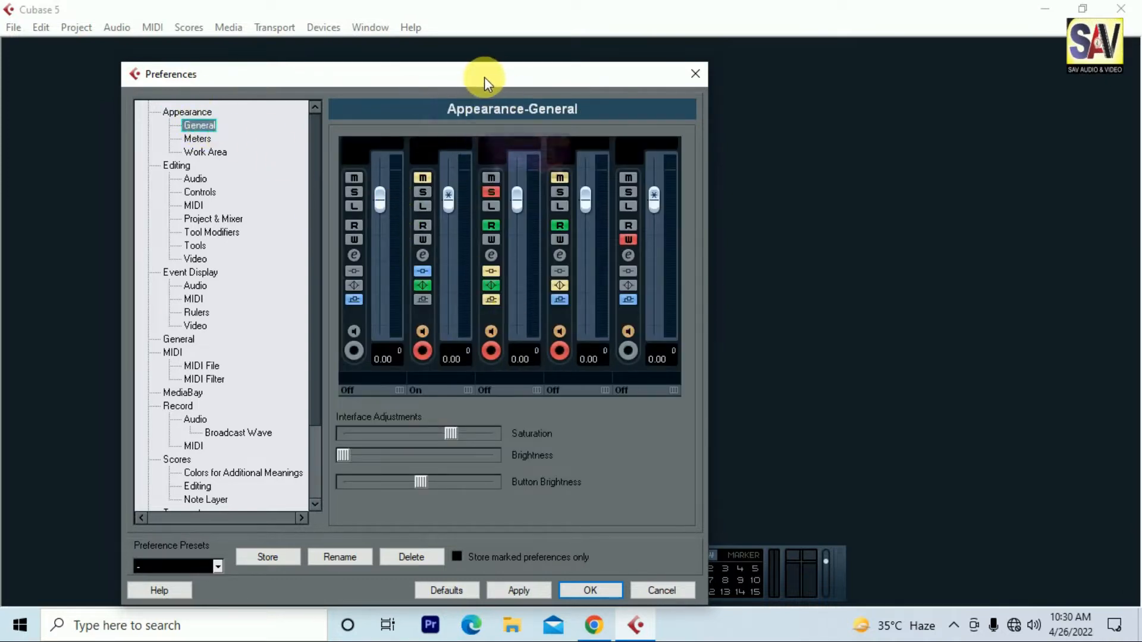
drag(484, 77, 488, 78)
Set the interface saturation slightly above the middle and raise both the brightness and the button brightness close to maximum.
drag(426, 432, 523, 429)
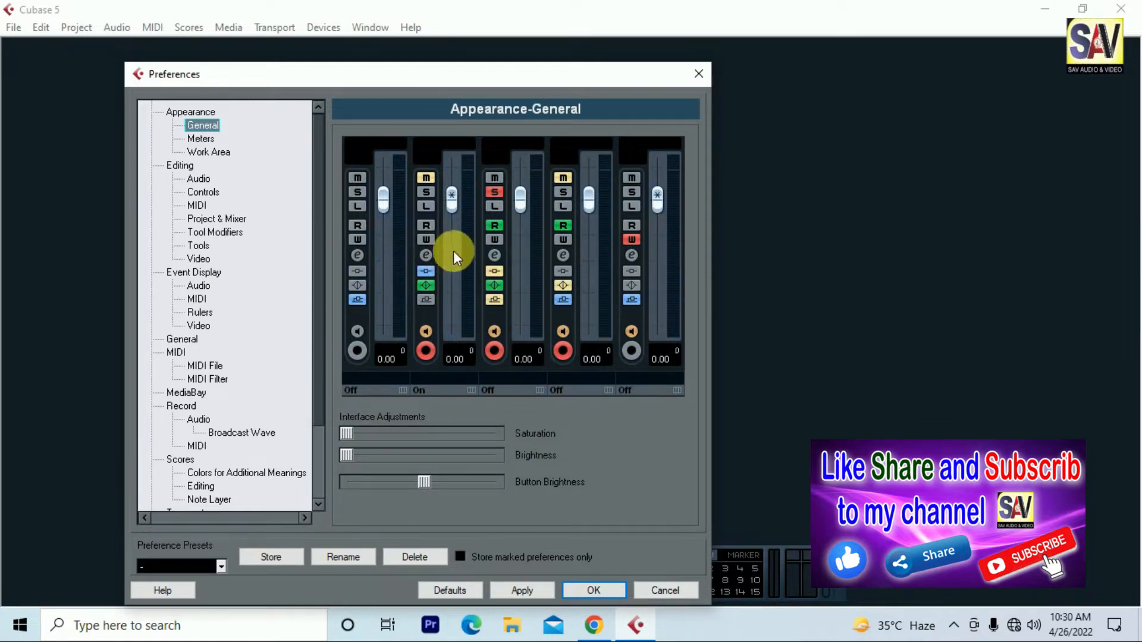
drag(350, 432, 544, 432)
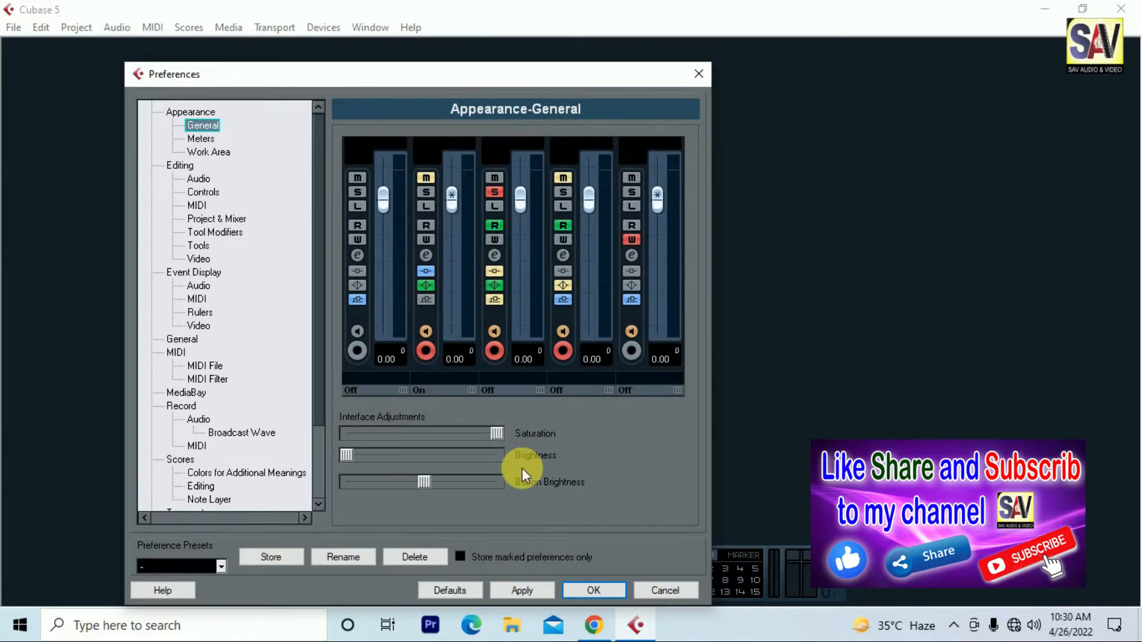
drag(365, 461, 512, 483)
click(419, 489)
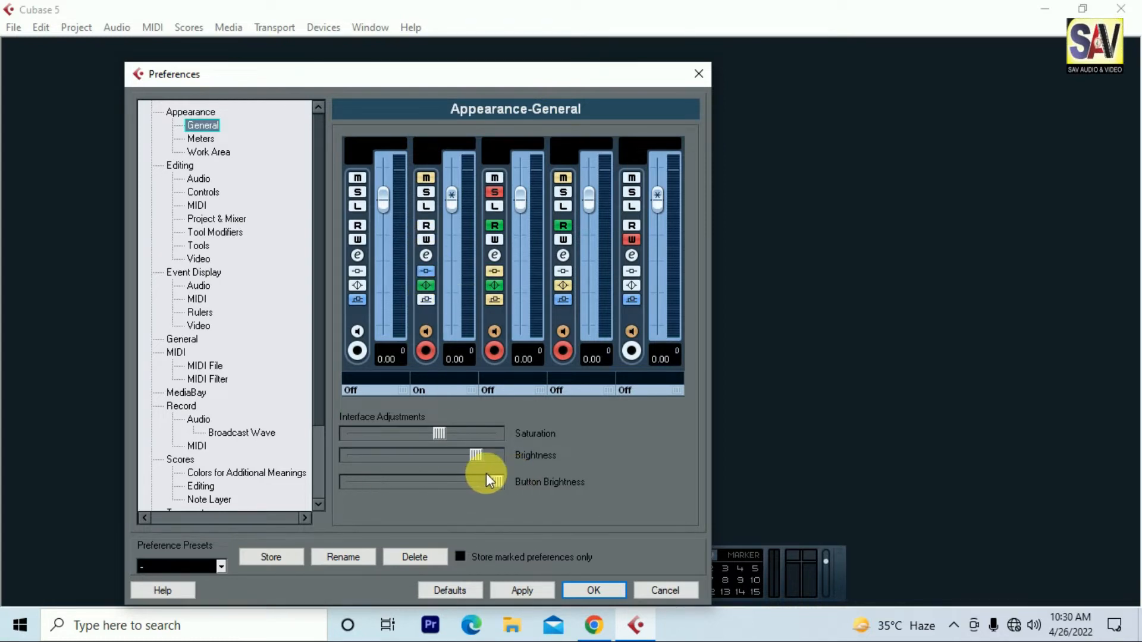
mouse_move(494, 479)
mouse_down()
mouse_move(332, 469)
mouse_move(488, 472)
mouse_up()
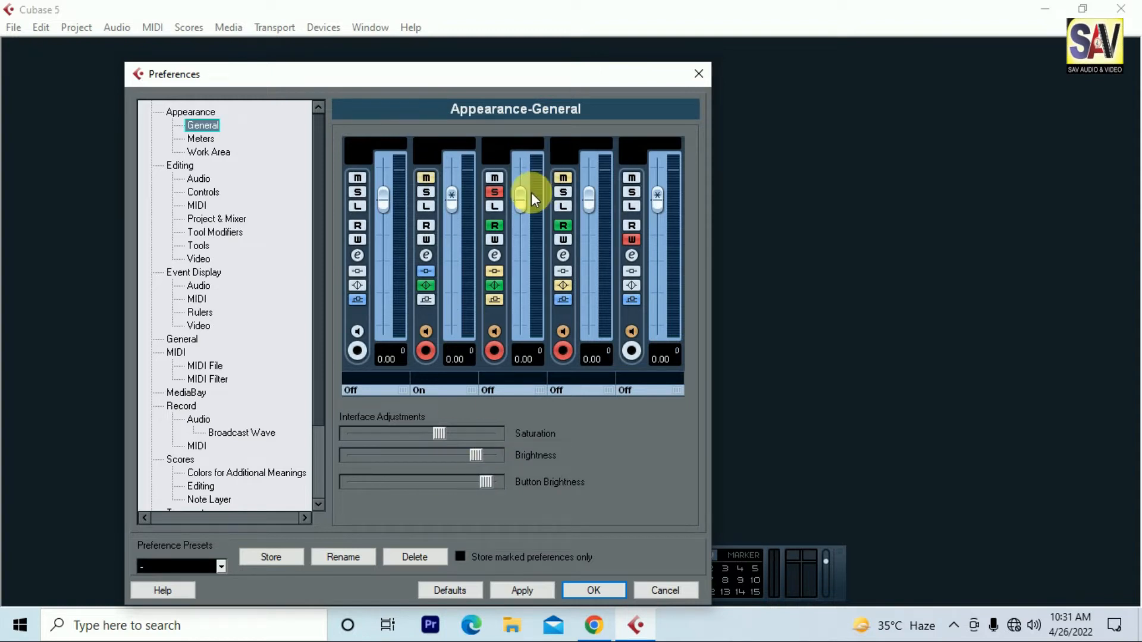
Enable Delete Overlaps in the Editing preferences, then confirm the preferences and the restart notice.
drag(462, 84, 485, 82)
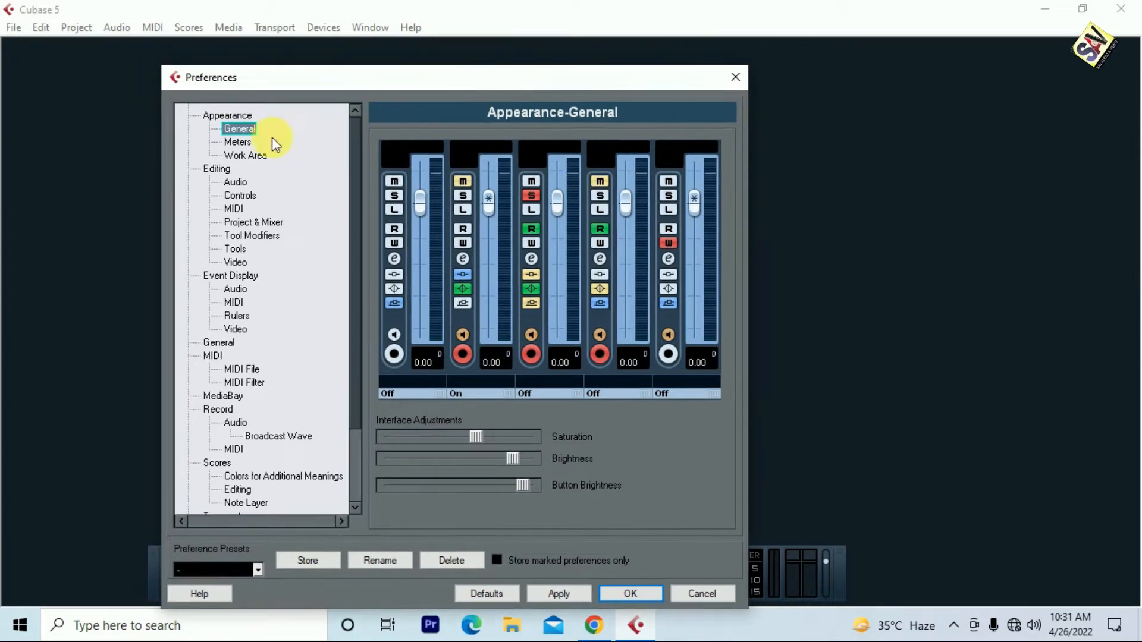
click(216, 169)
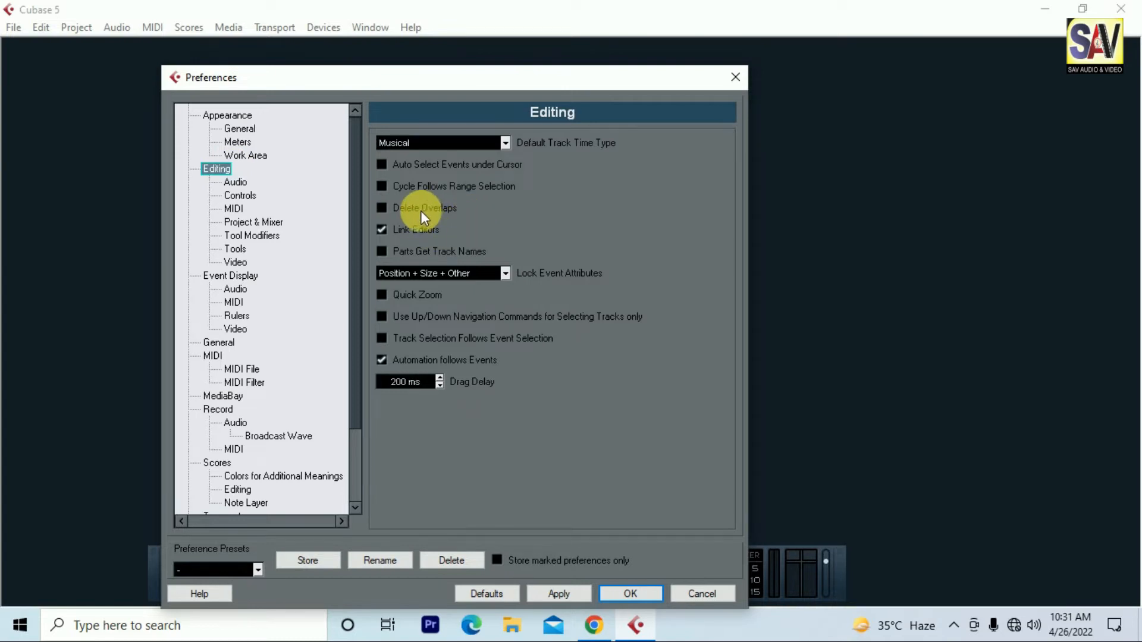
click(391, 210)
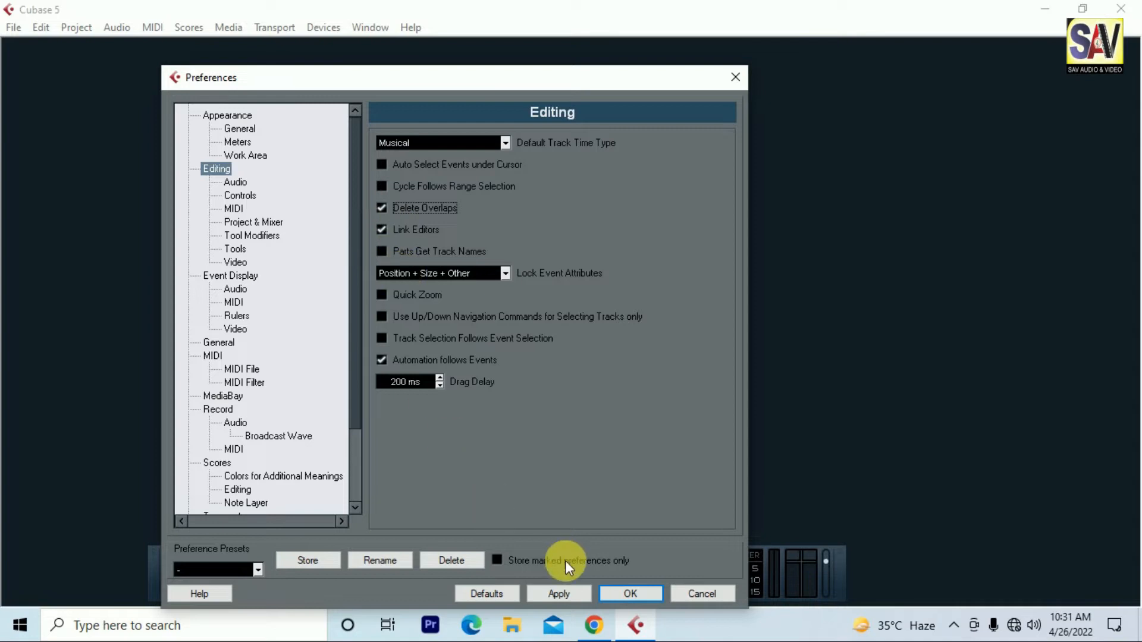
click(631, 593)
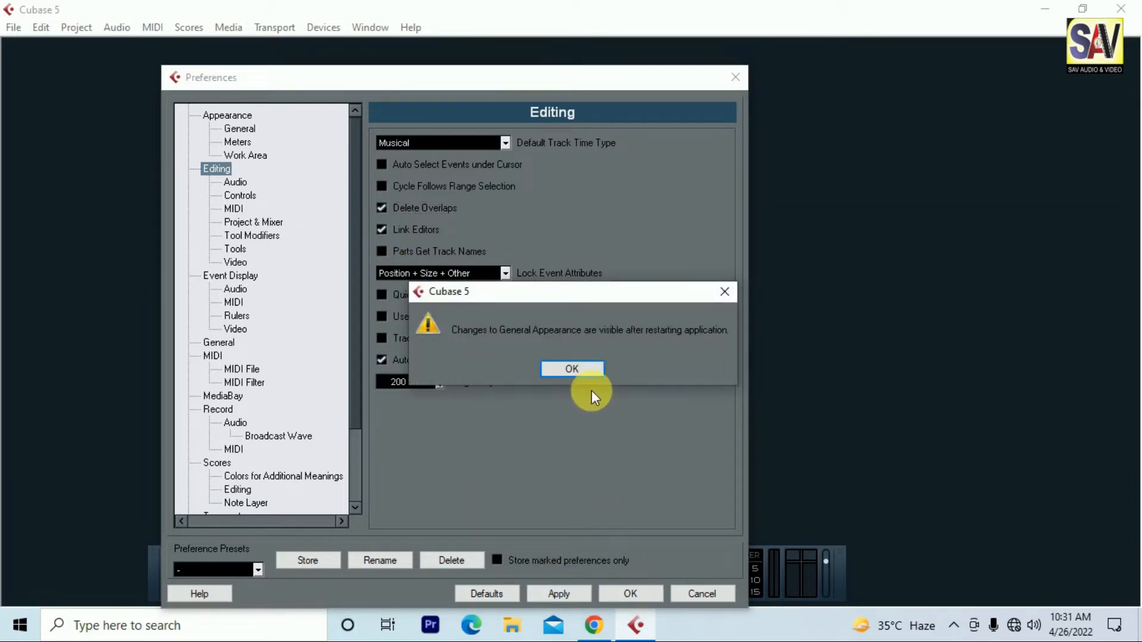
click(544, 370)
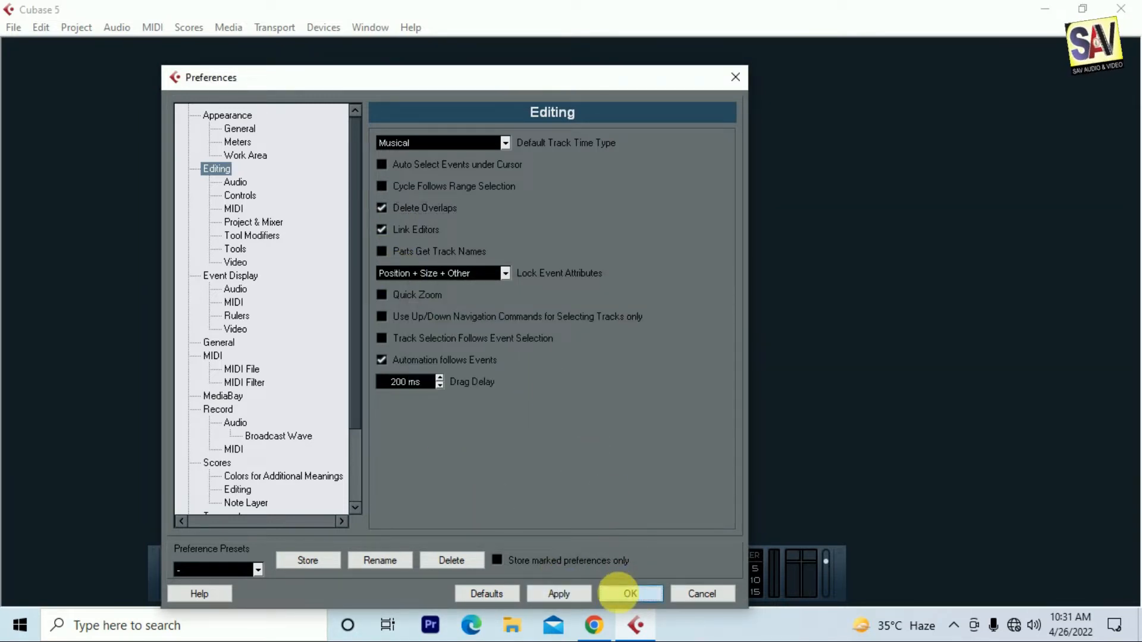
click(619, 594)
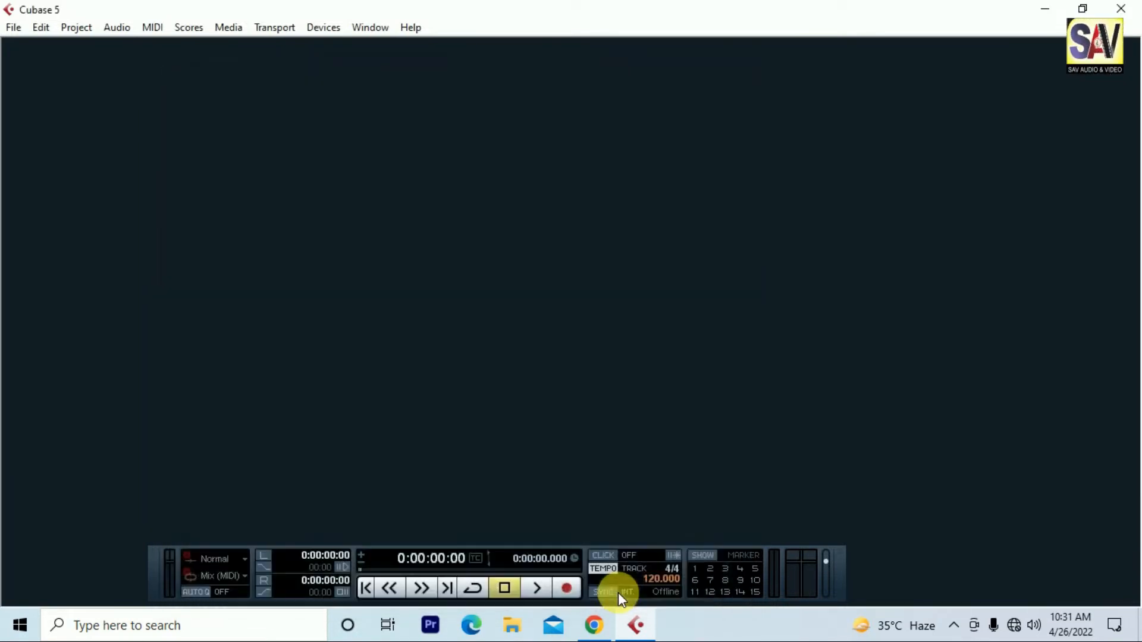
Create a new empty project, accepting the offered project folder.
click(13, 28)
mouse_move(105, 425)
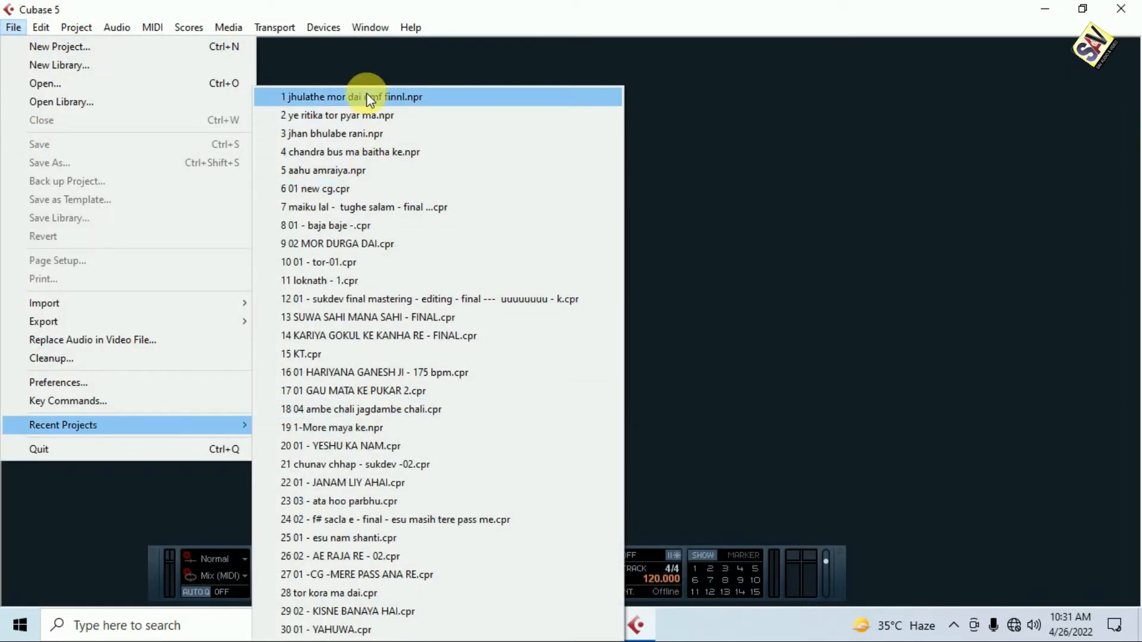
click(40, 47)
click(542, 402)
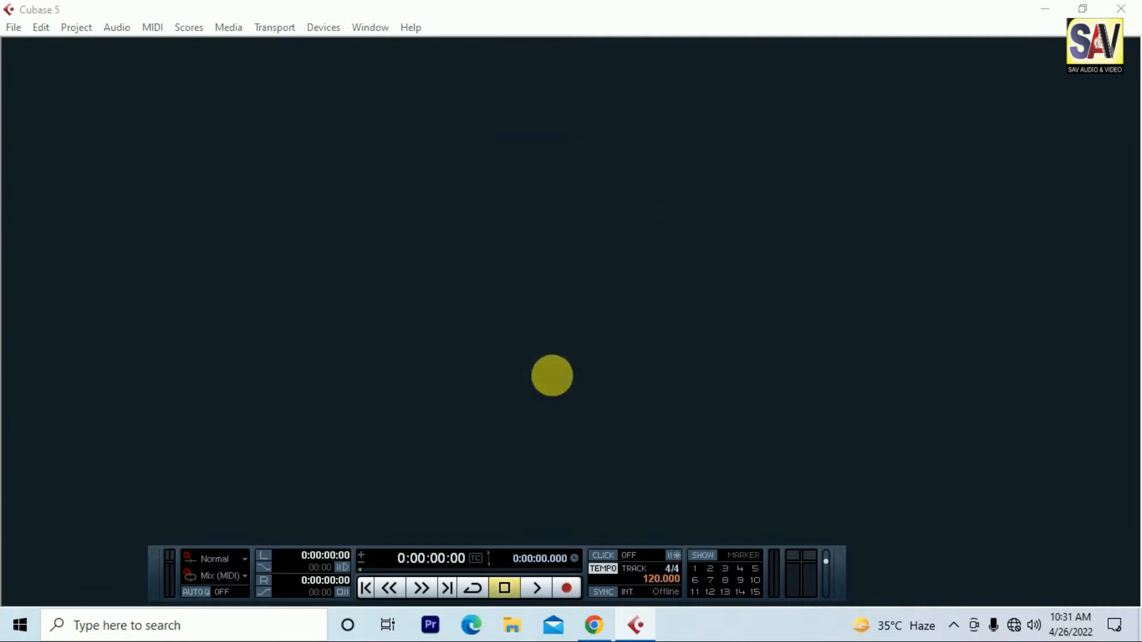
click(586, 430)
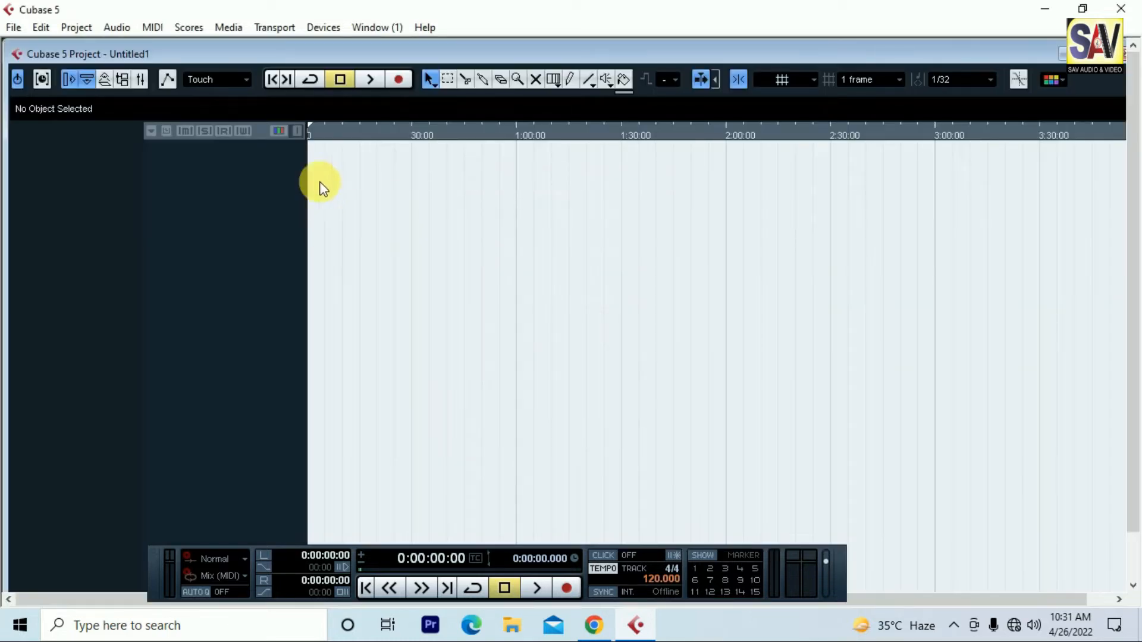
Add one mono audio track to the empty project.
right_click(211, 169)
click(348, 181)
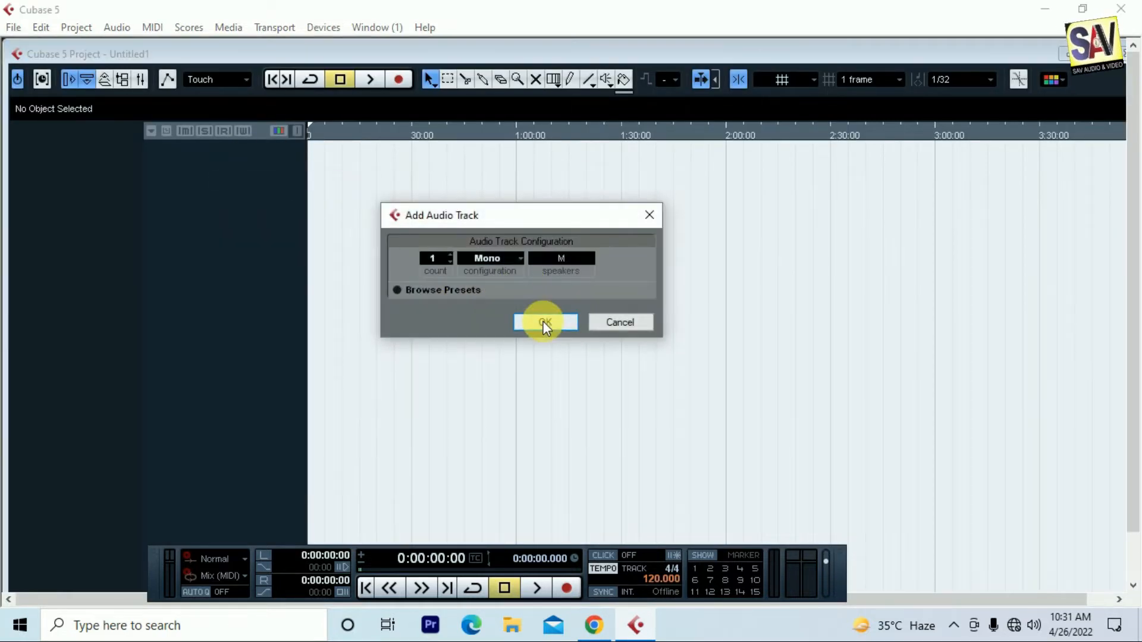
click(544, 323)
Record a first take of about 7 seconds from the project start and enlarge the audio track's height.
click(399, 79)
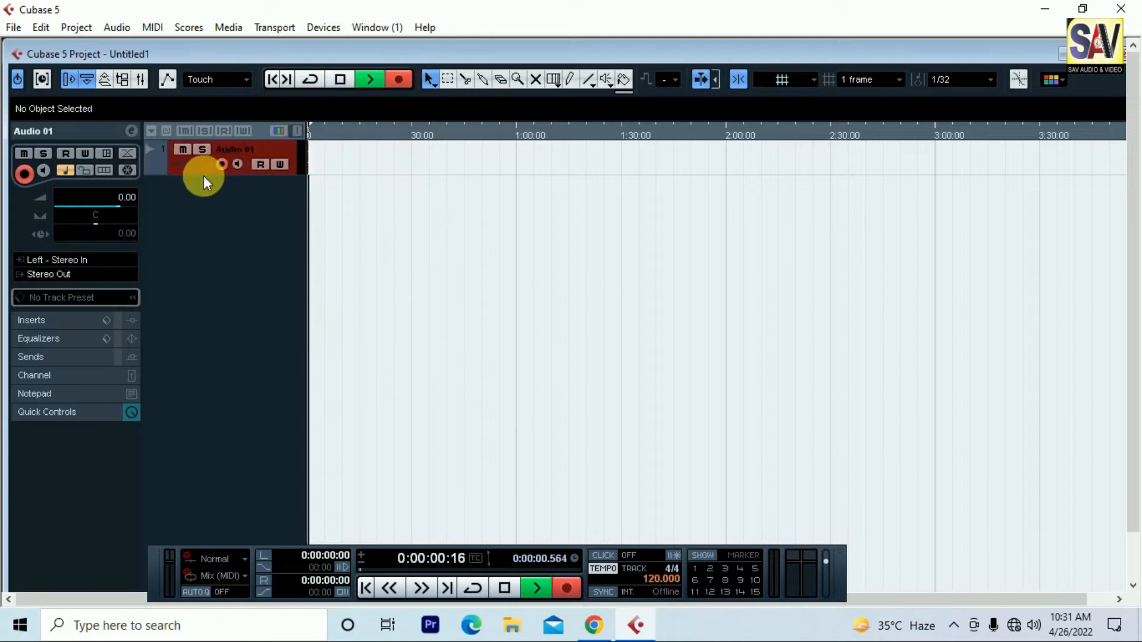
drag(204, 174, 223, 311)
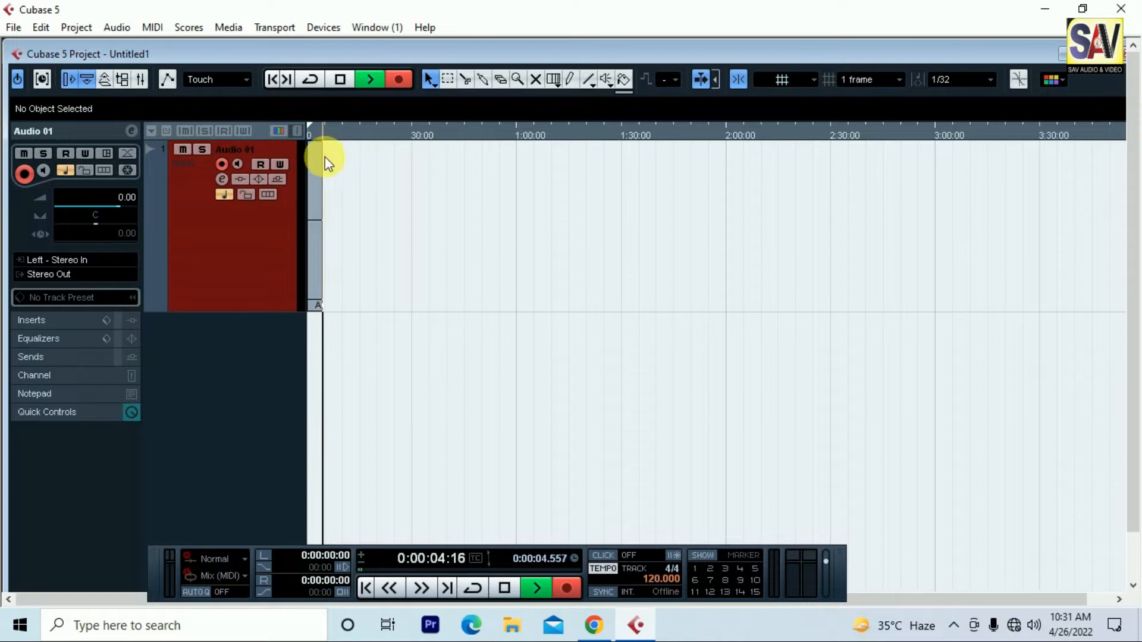
key(h)
key(h)
key(h)
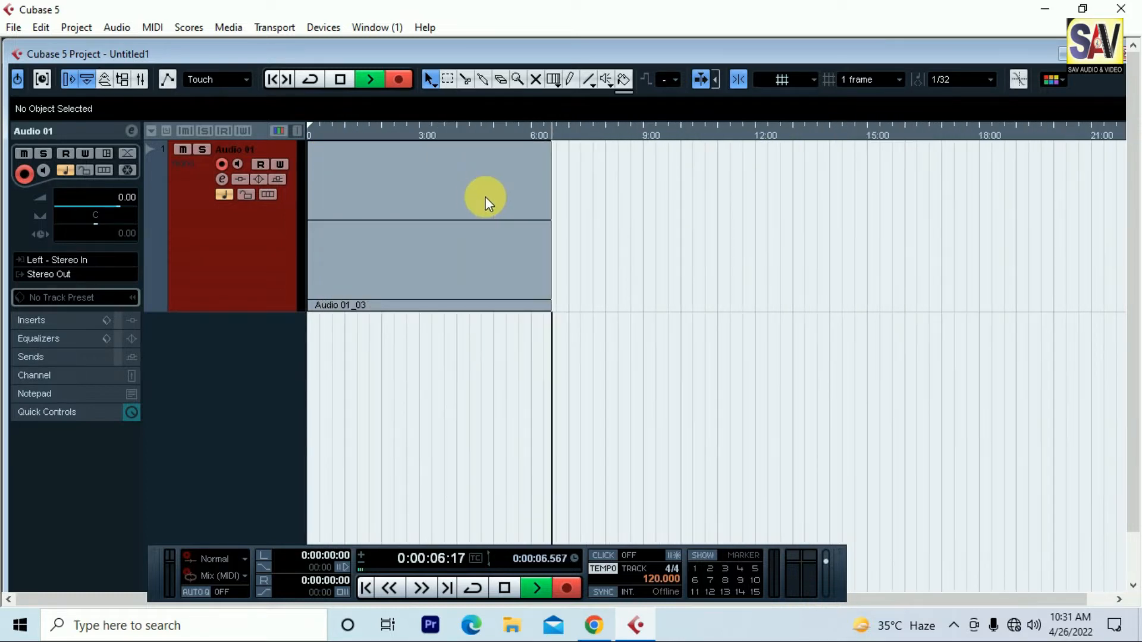
key(space)
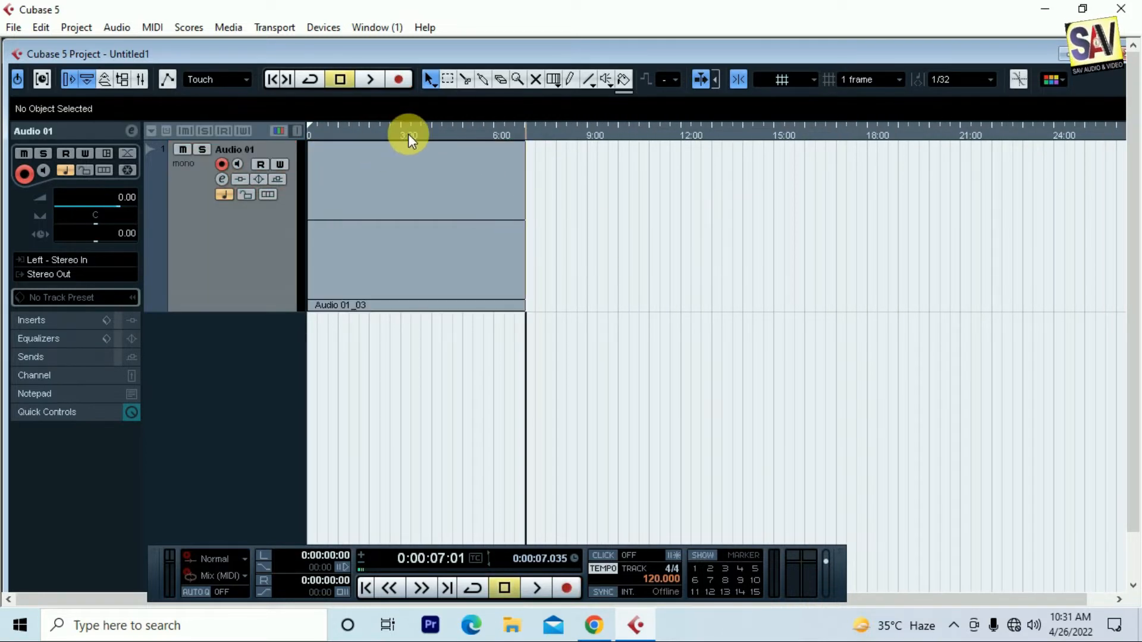
Record a second take over the first one, from about 0:00:03:28 to 0:00:09:00.
drag(408, 134, 308, 143)
click(428, 185)
click(438, 132)
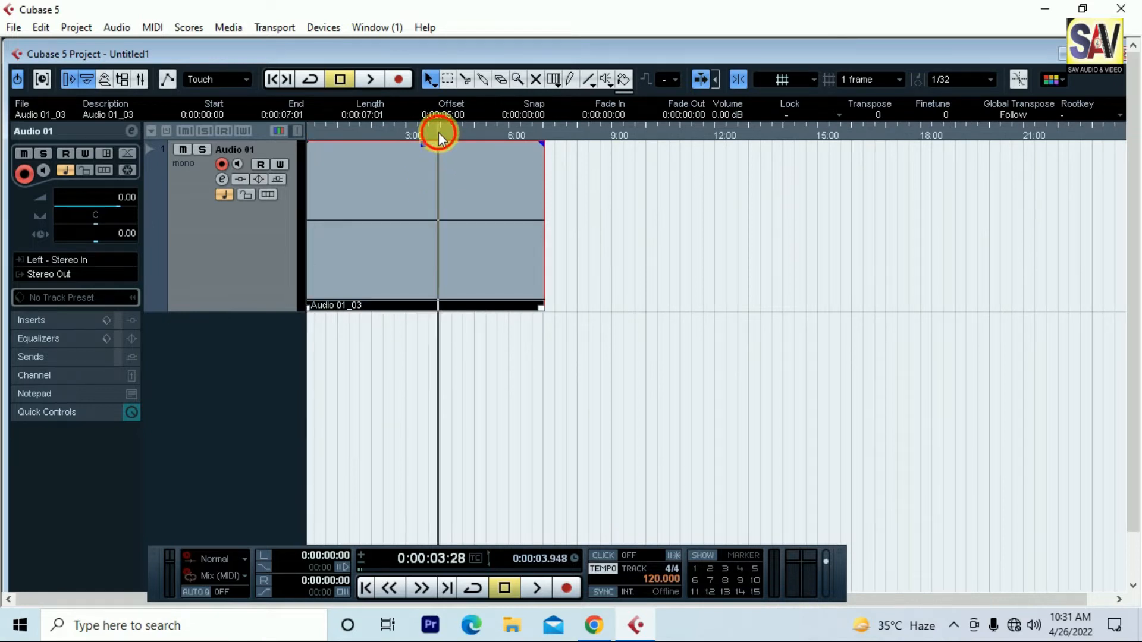
click(400, 79)
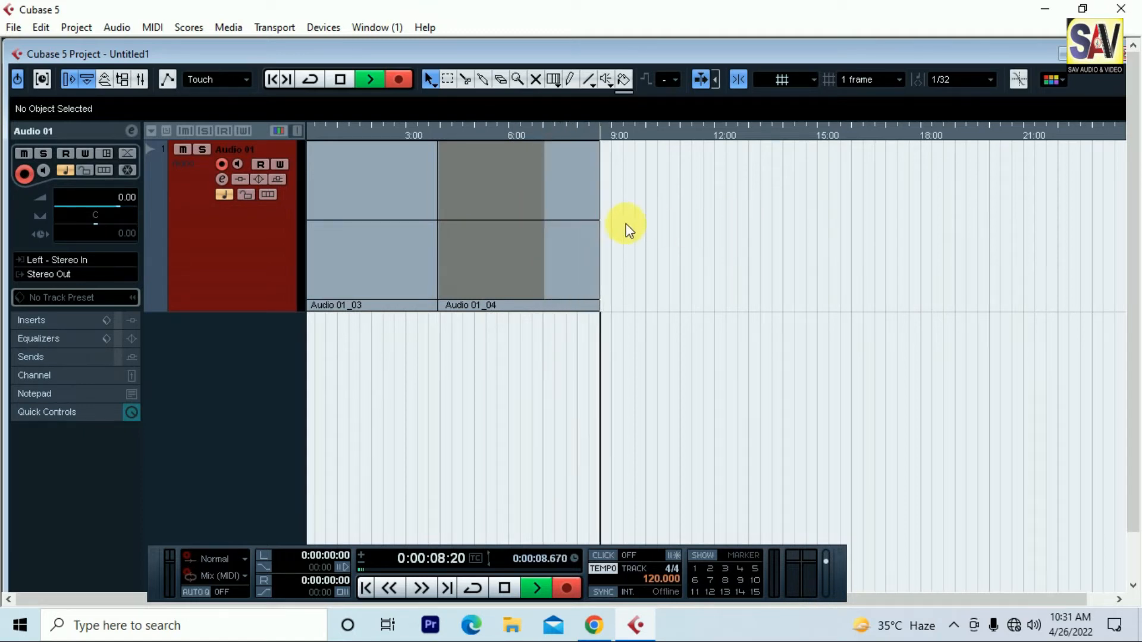
key(space)
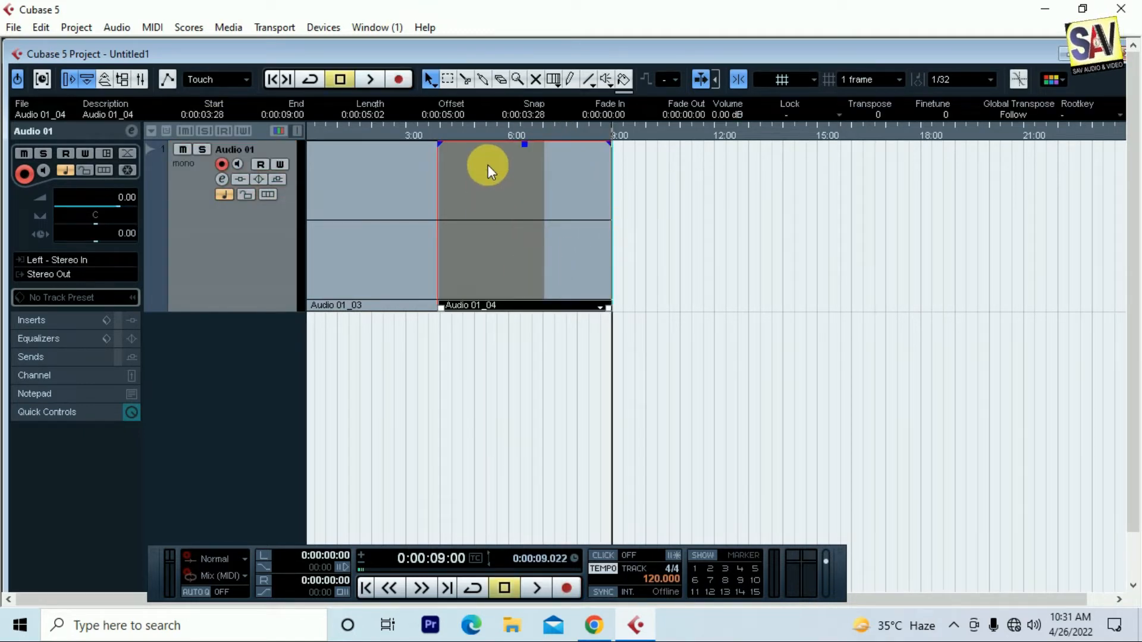
Try shortening the end of the second take to about 0:00:08:20, then undo the trim.
click(573, 271)
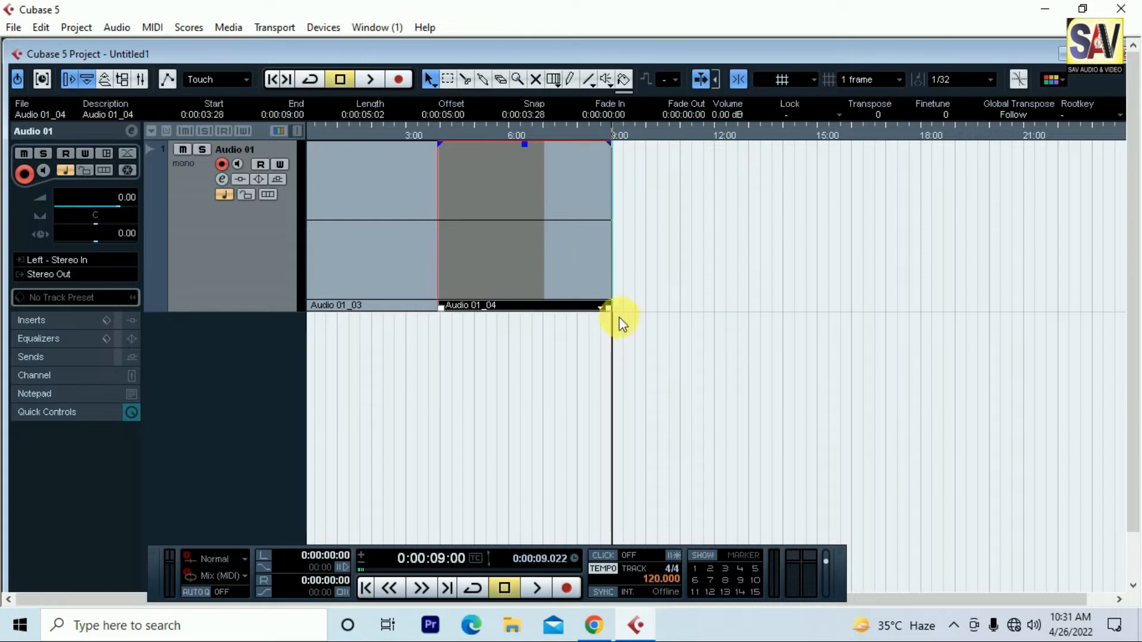
drag(612, 311, 600, 309)
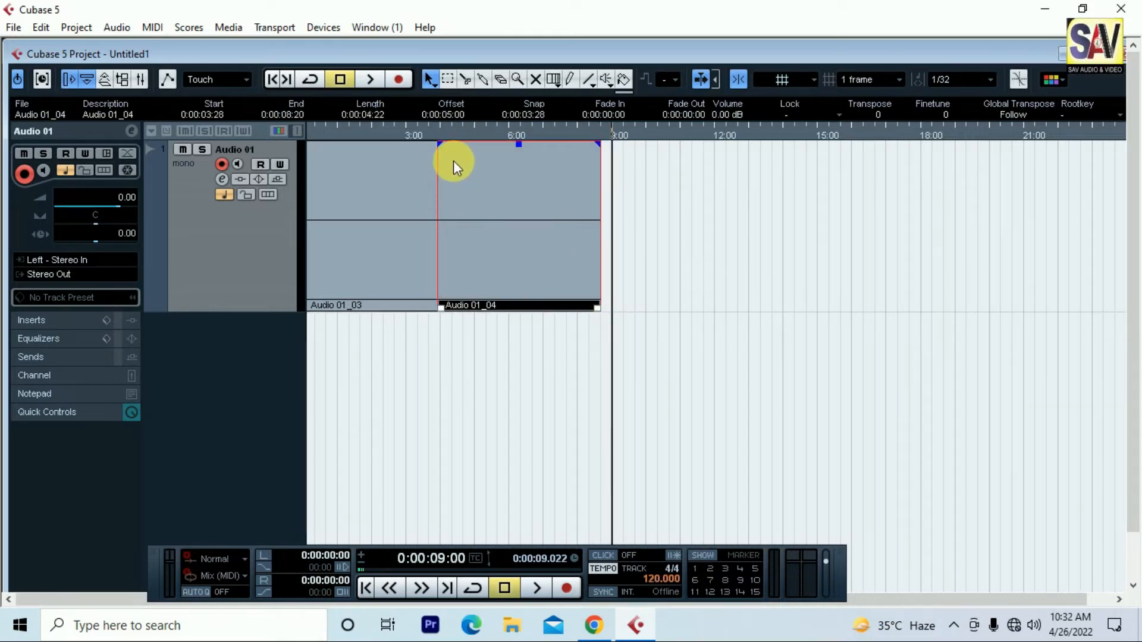
key(ctrl+z)
Move the second take earlier over the first one so that it starts at about 0:00:02:11.
drag(580, 188, 387, 224)
click(670, 219)
click(476, 190)
Open the Event Display Audio preferences and move the dialog away from the recorded takes.
click(14, 27)
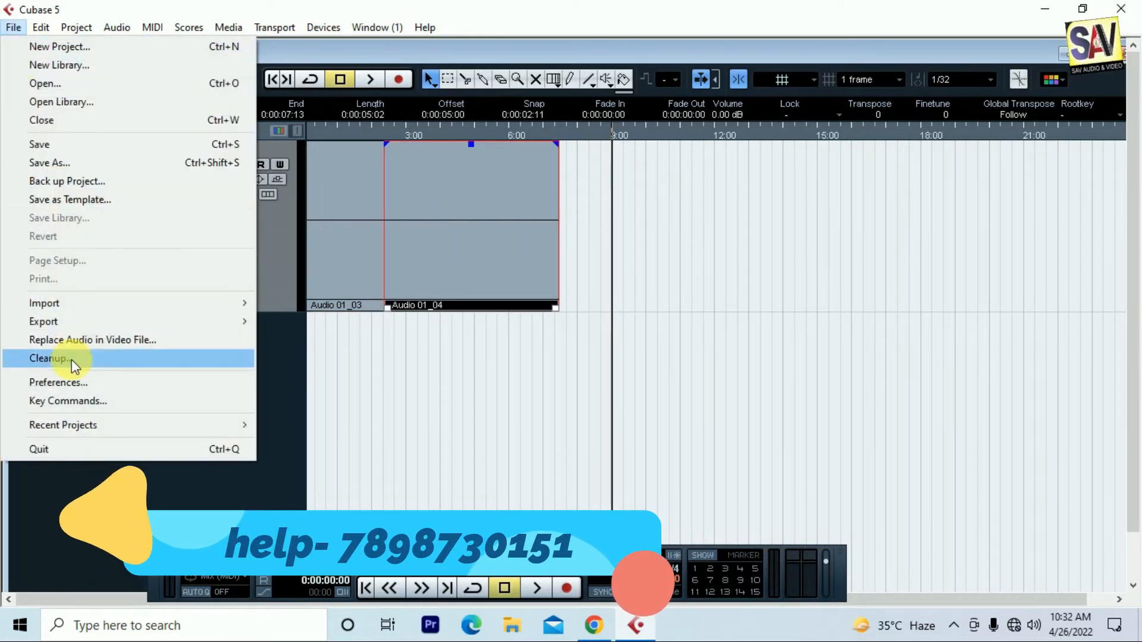
click(80, 382)
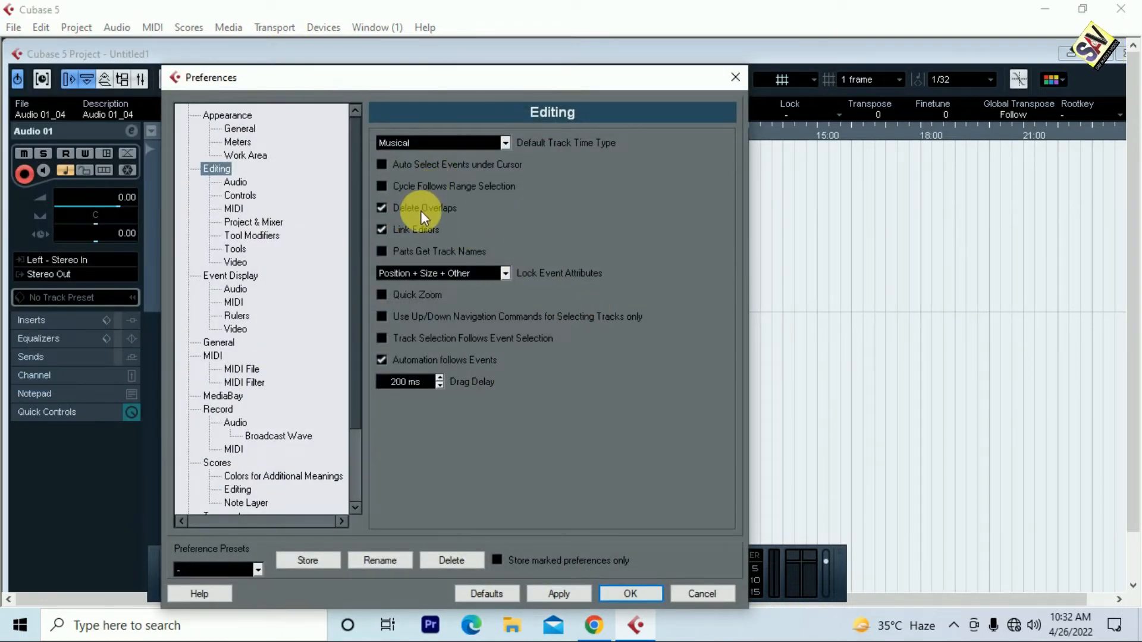
click(235, 181)
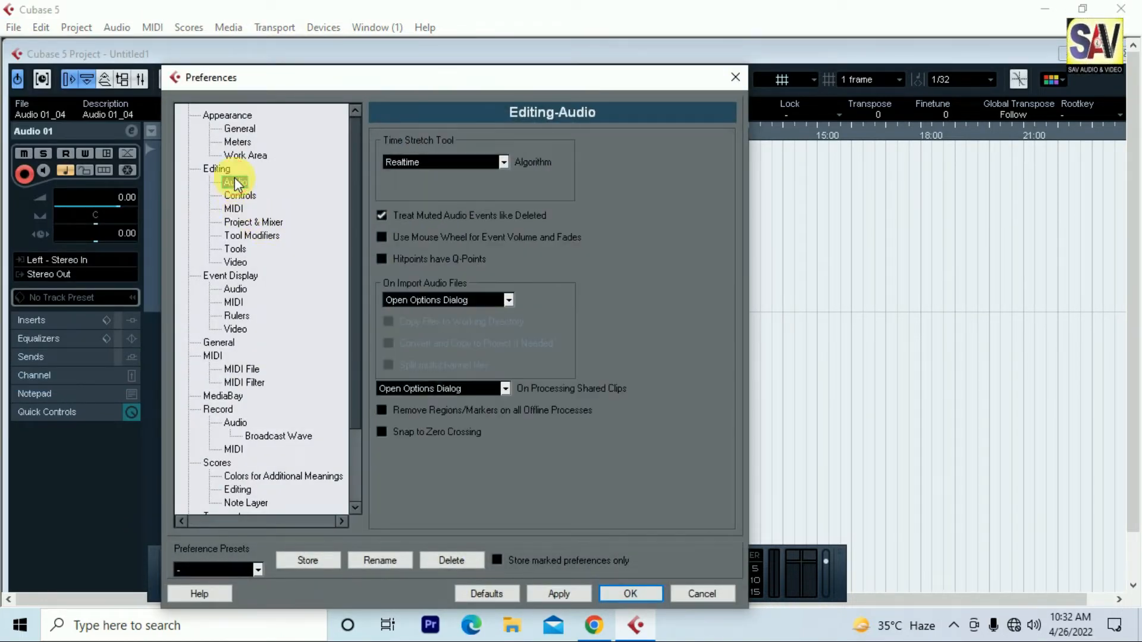
click(235, 289)
drag(440, 88, 716, 301)
click(611, 158)
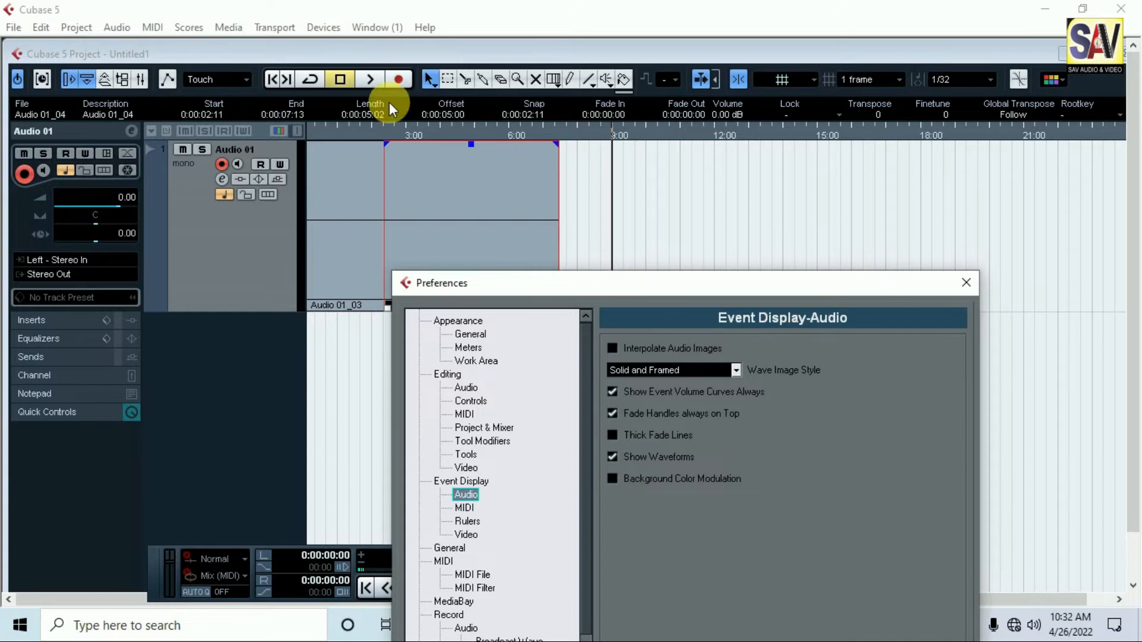
Close the preferences and record a third take on Audio 01 from 0:00:09:00 to 0:00:12:08.
click(894, 397)
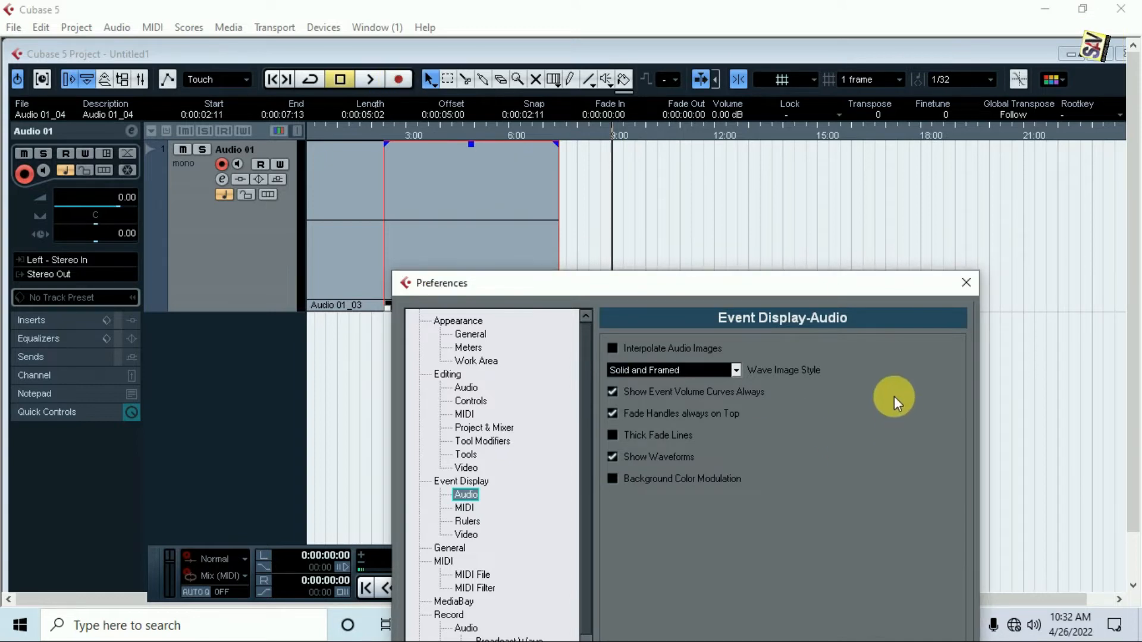
click(971, 284)
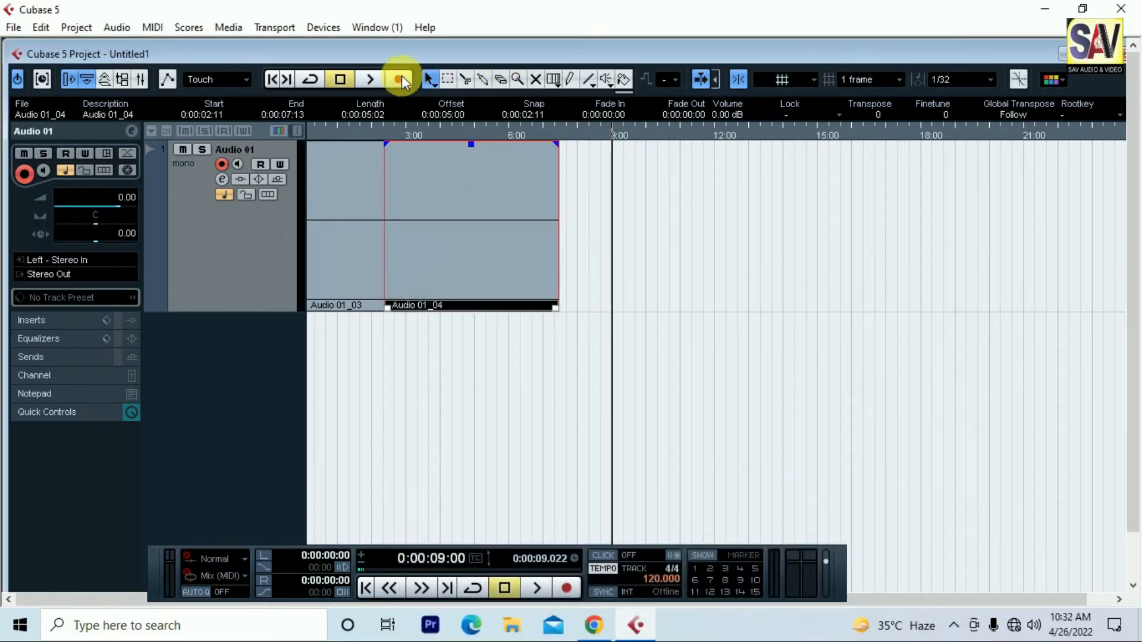
click(399, 79)
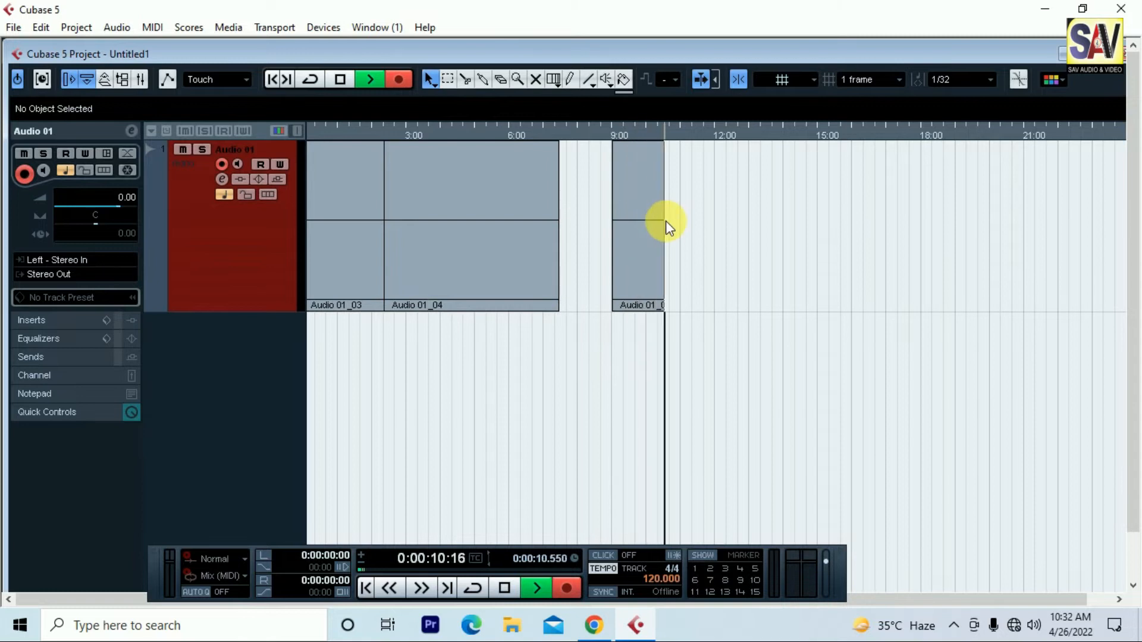
key(h)
key(space)
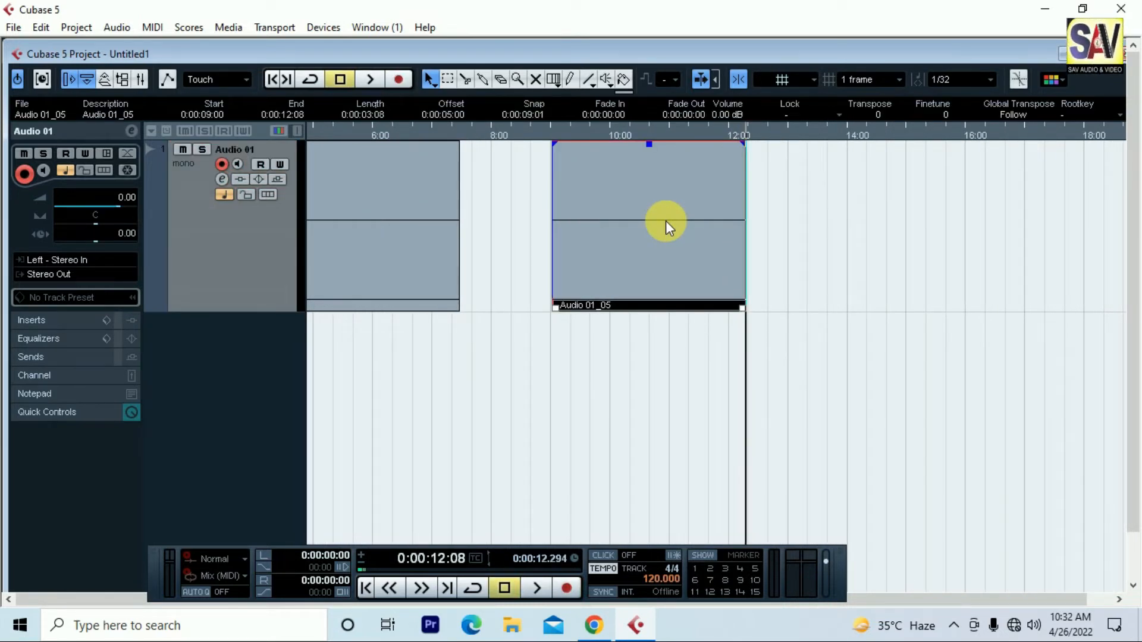
Try the Solid wave image style for audio events, then restore Solid and Framed and close the preferences.
click(14, 27)
click(90, 384)
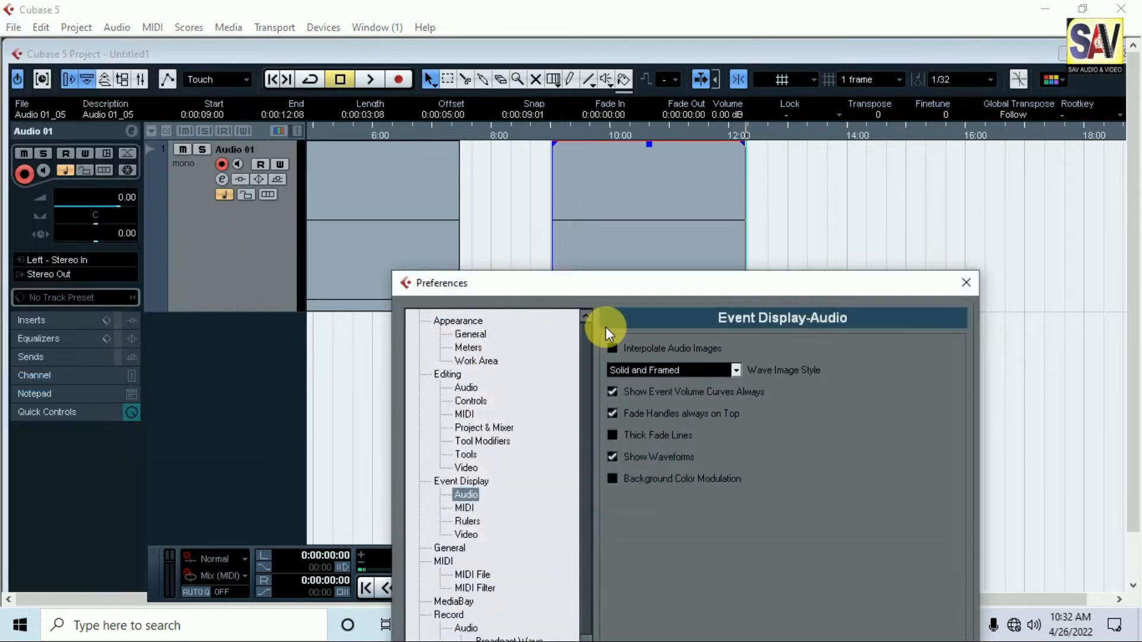
drag(659, 274, 577, 202)
click(613, 297)
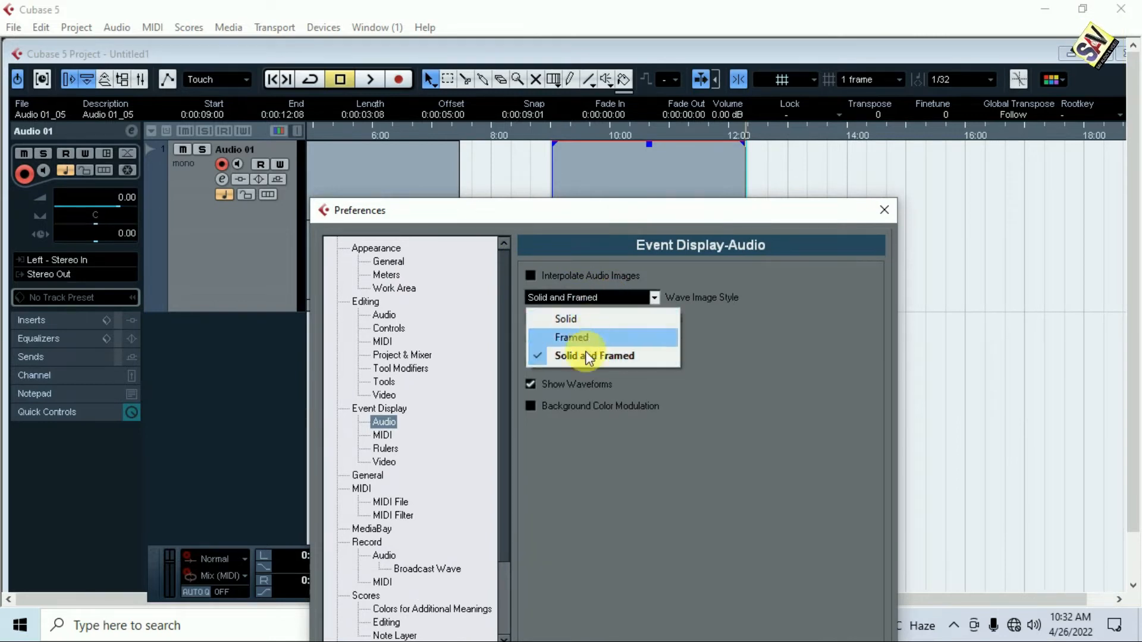
click(600, 319)
drag(712, 207, 754, 268)
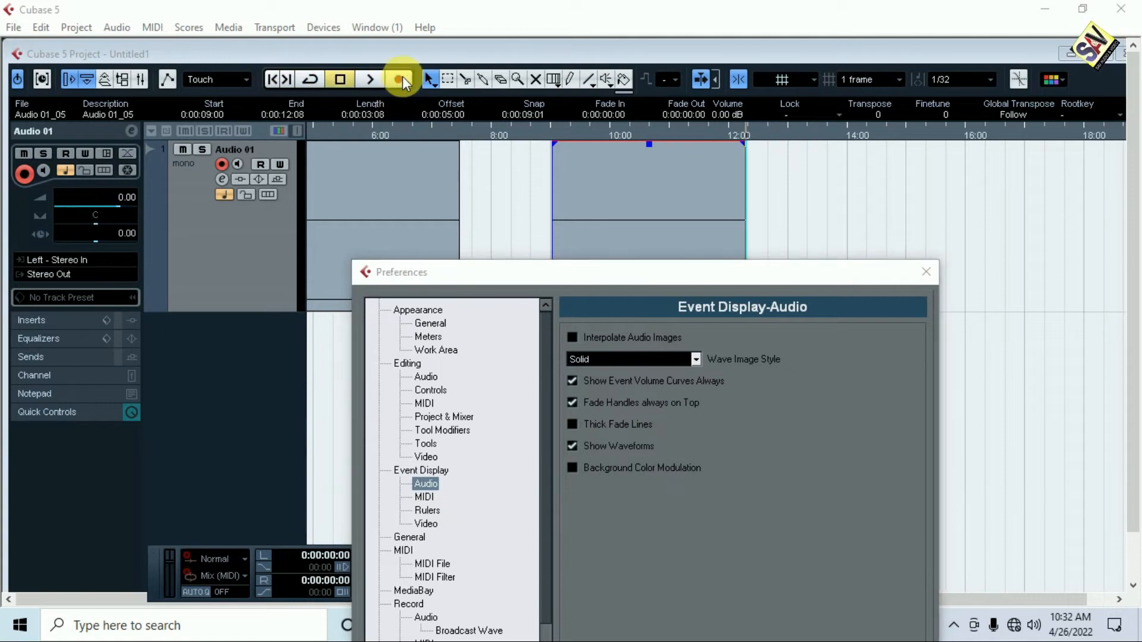
click(636, 357)
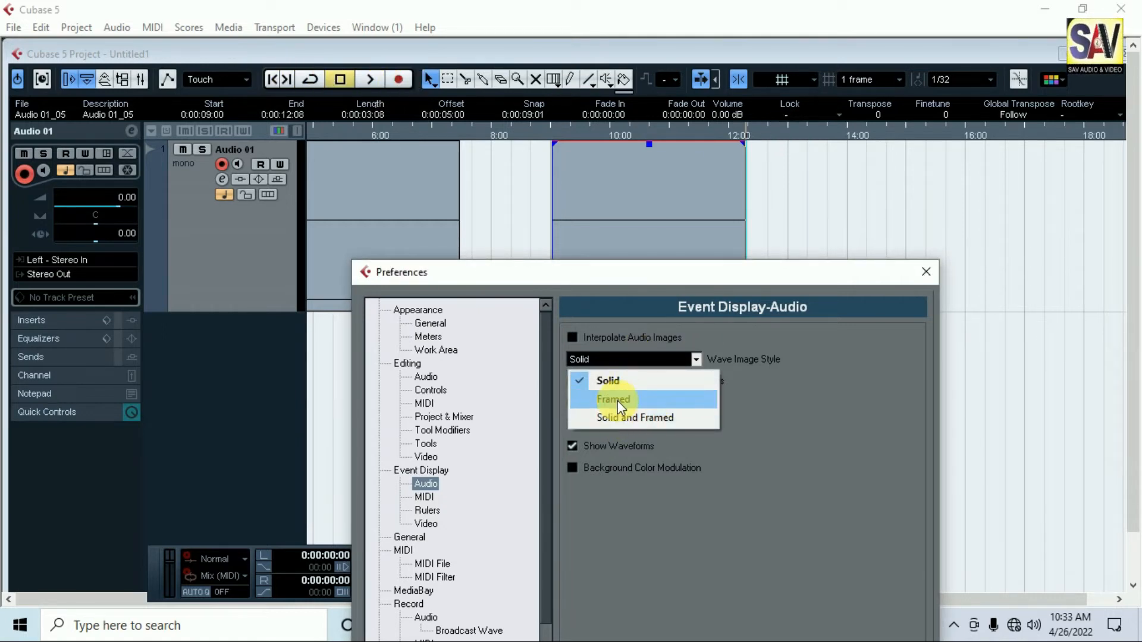
click(617, 423)
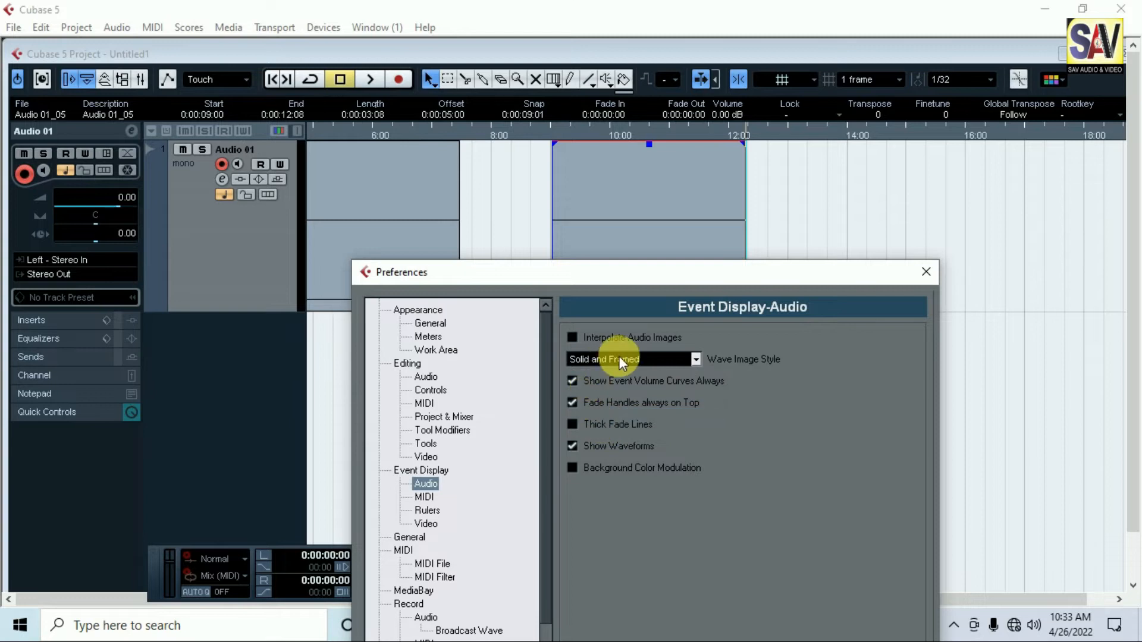
click(663, 365)
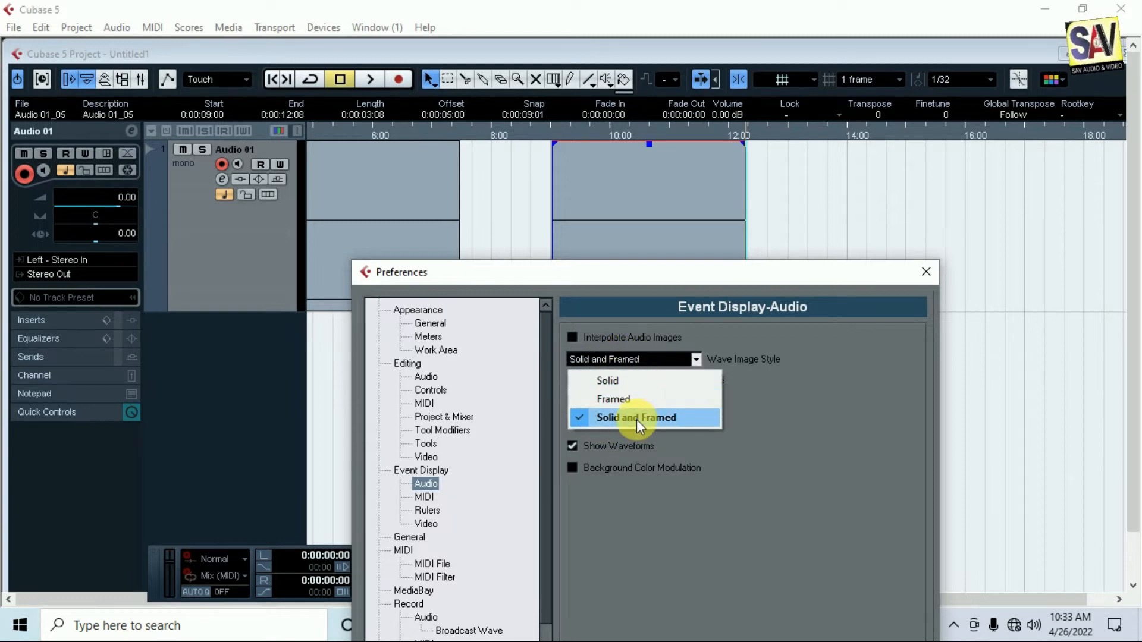
drag(683, 273, 647, 256)
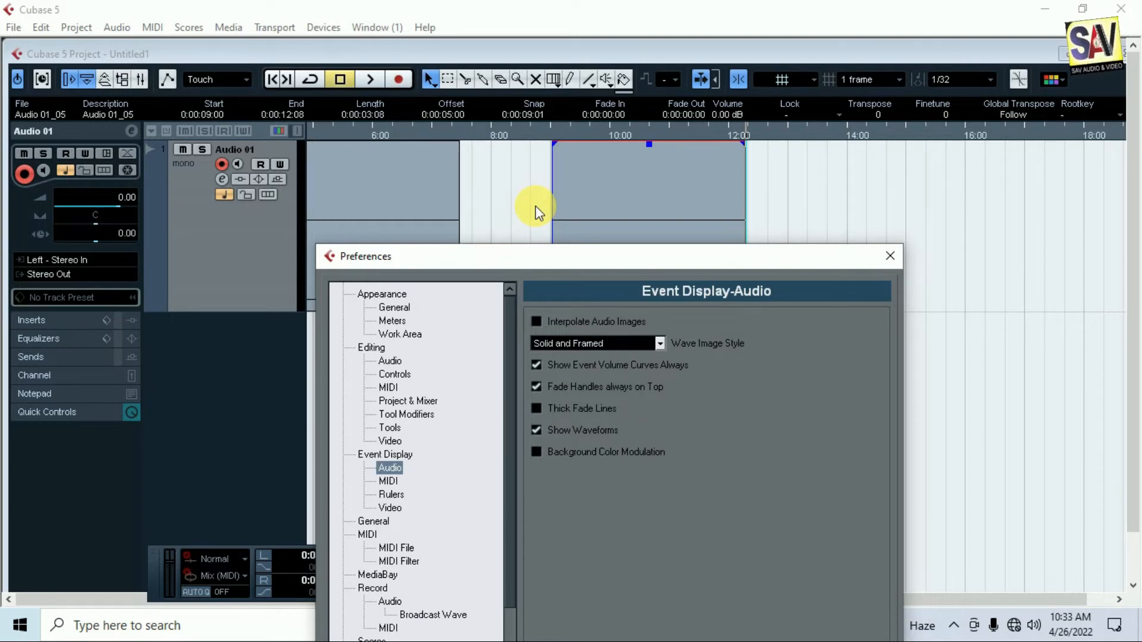
click(888, 256)
Open the Record Audio preferences and examine the pre-record, audio image and cycle record mode settings.
click(14, 28)
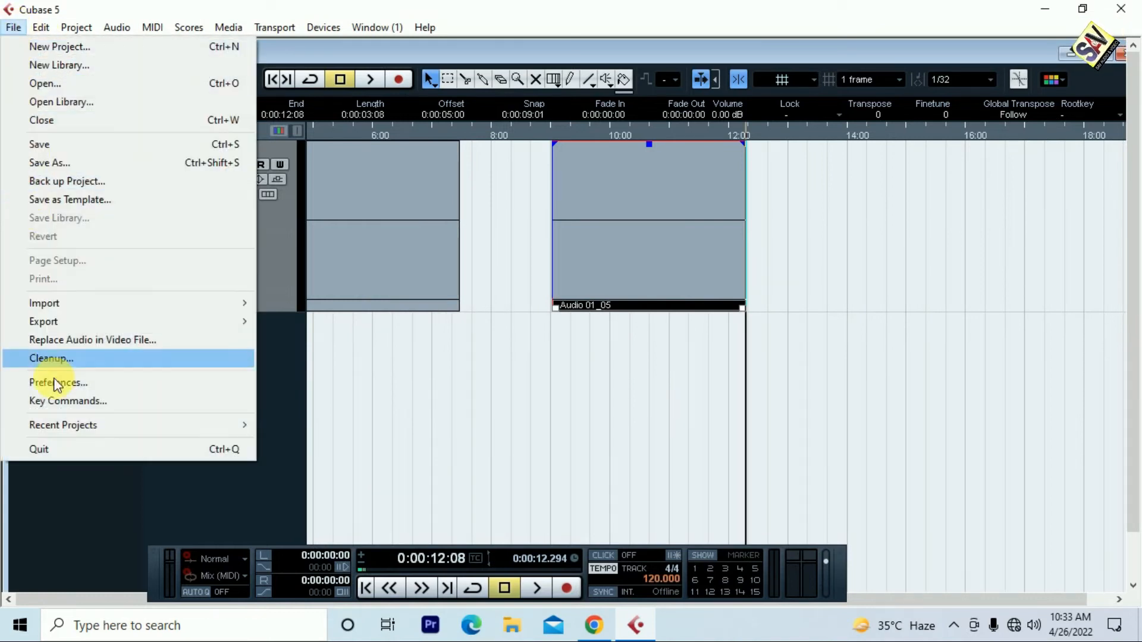
click(56, 383)
drag(579, 258, 556, 98)
click(366, 441)
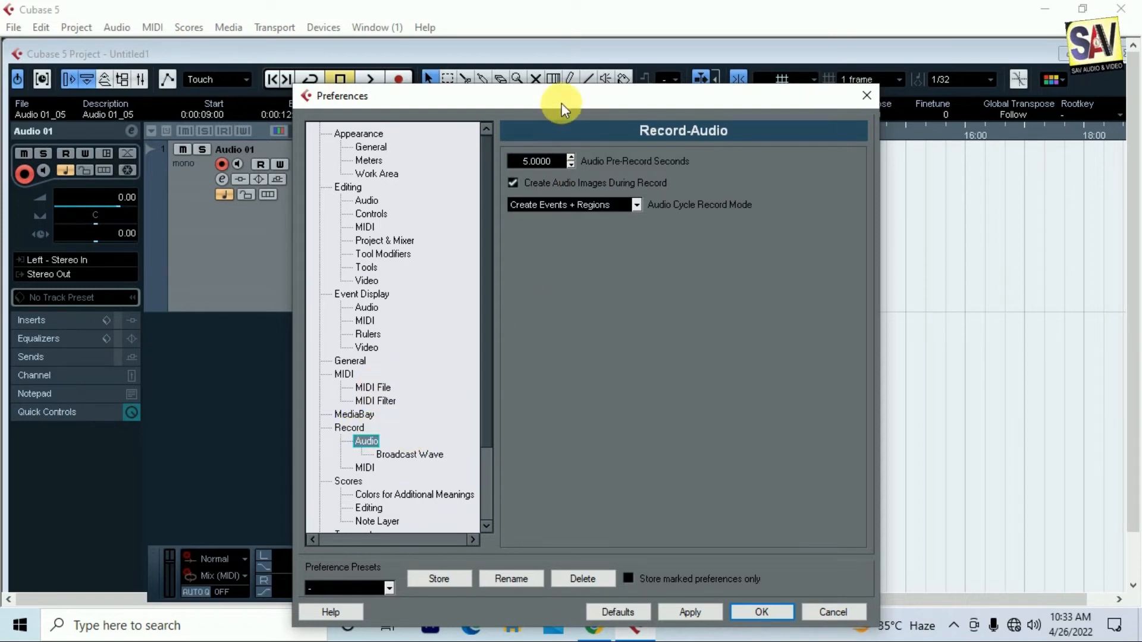
drag(559, 99, 566, 121)
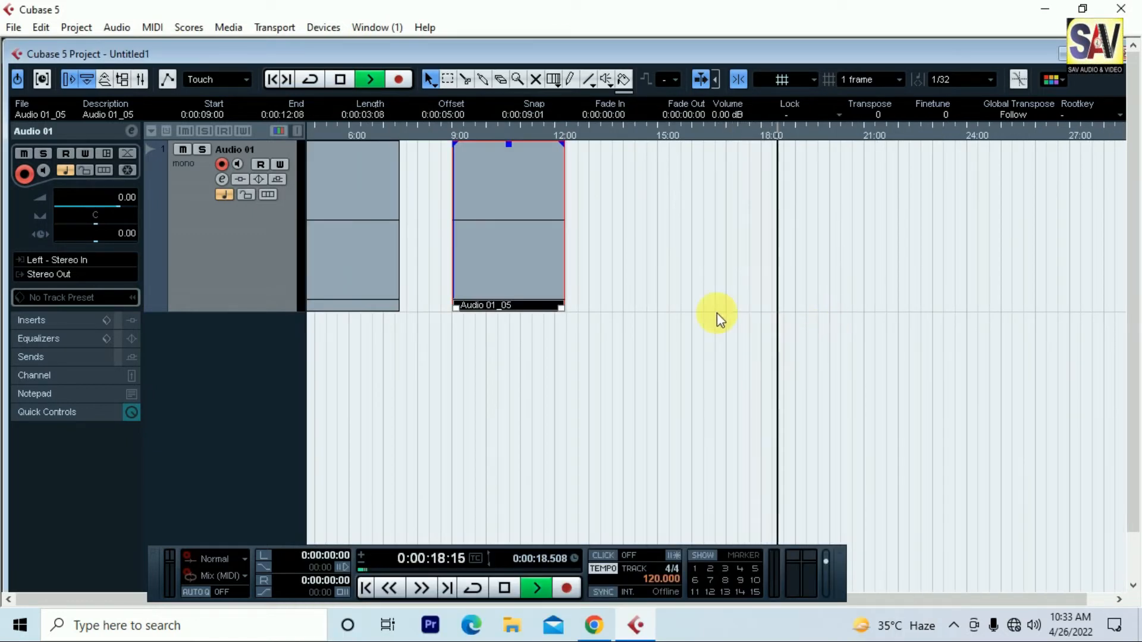
Record a fourth take from about 0:00:20:05 to 0:00:23:05 and extend its start back to 0:00:15:04.
click(399, 79)
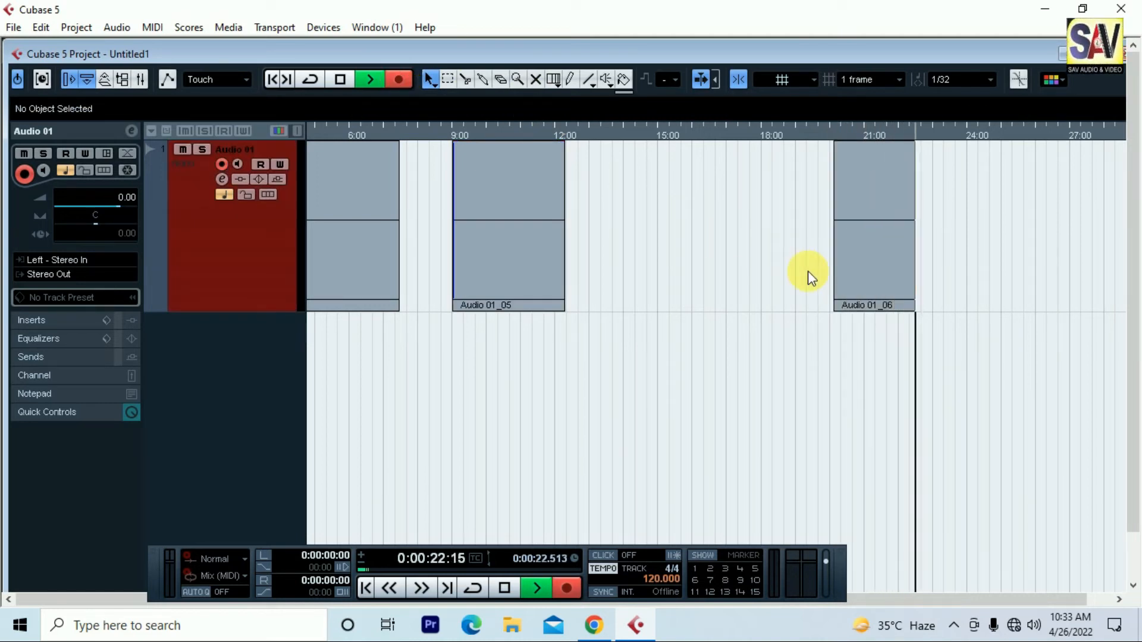
key(space)
drag(835, 308, 657, 310)
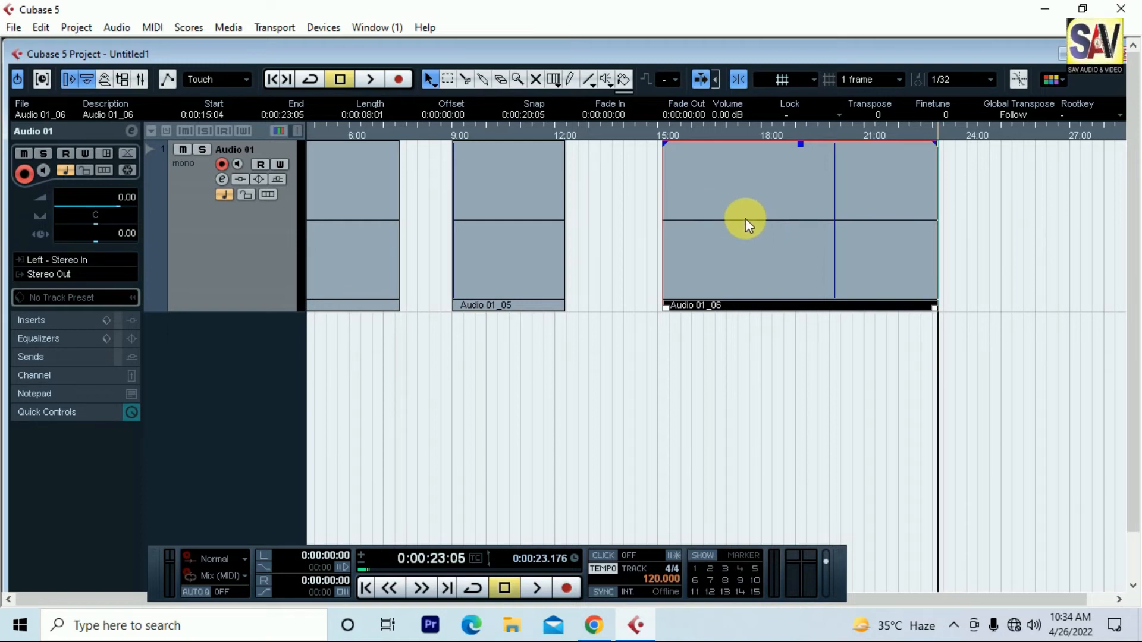
Set Audio Pre-Record Seconds to 6 in the Record Audio preferences and apply the change.
click(16, 28)
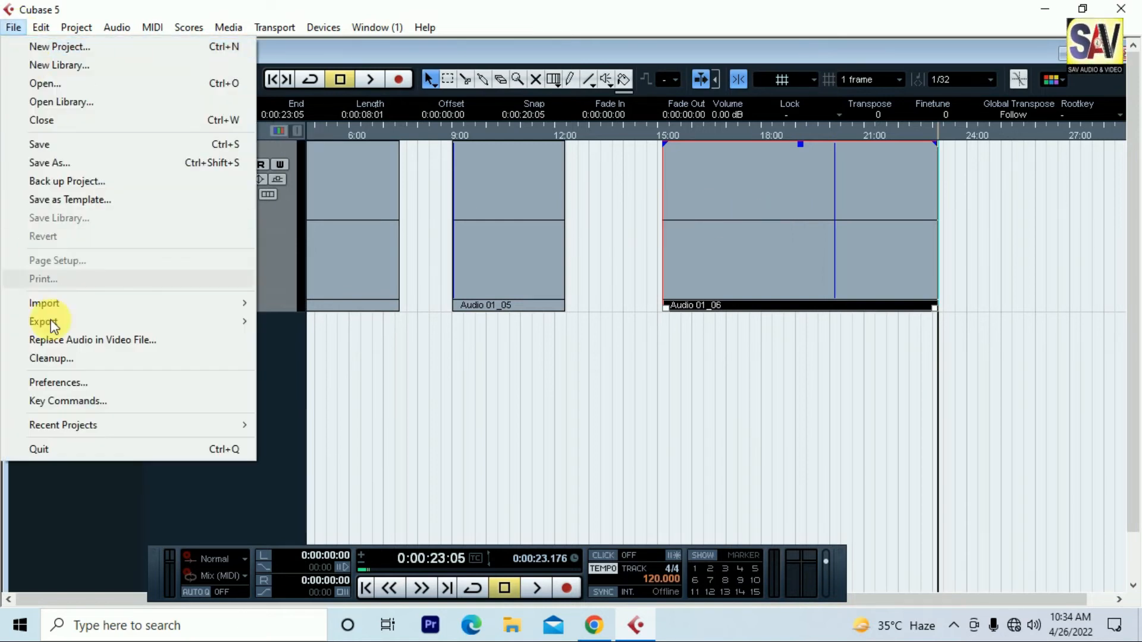
click(117, 381)
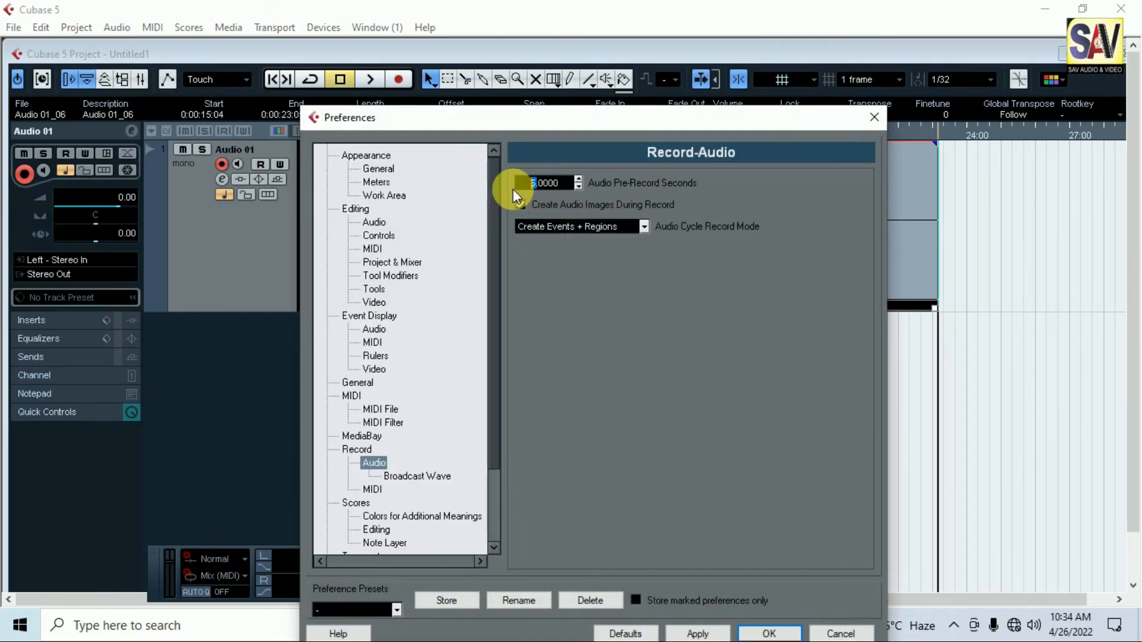
text(6)
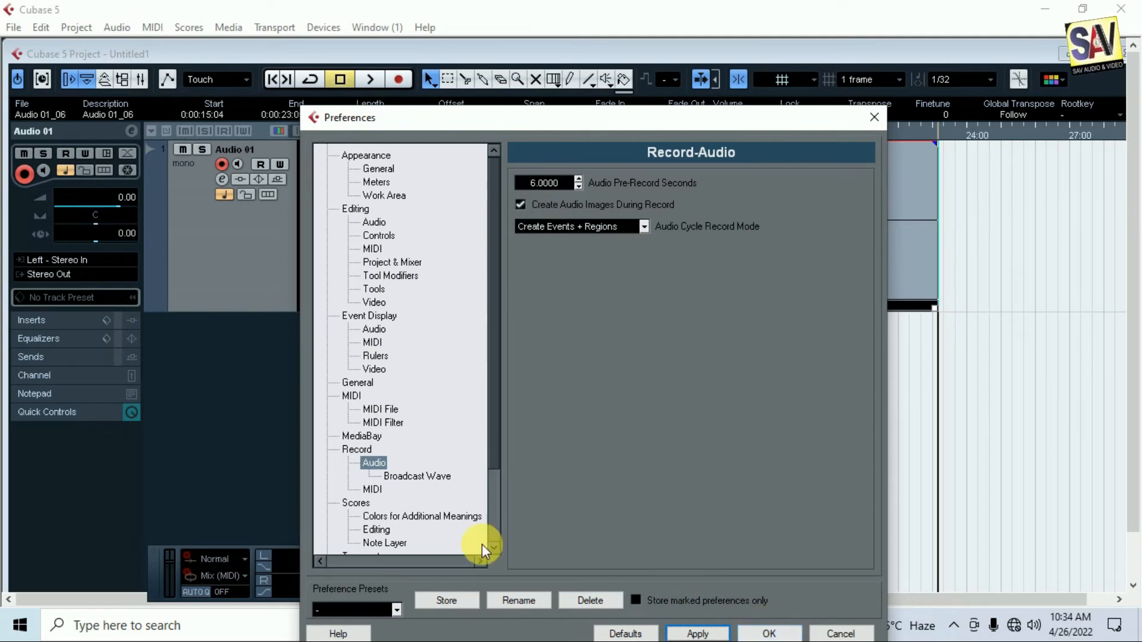
Examine the Broadcast Wave, Scores and Transport preferences, then close the dialog without changing them.
click(401, 479)
click(357, 504)
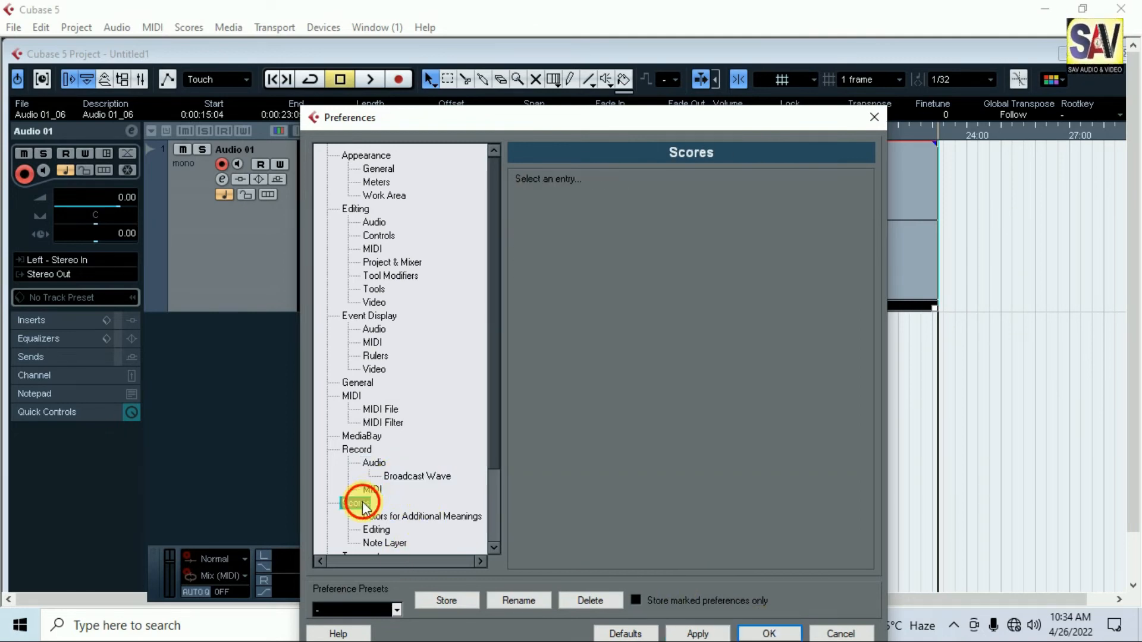
scroll(484, 413, down, 3)
click(420, 462)
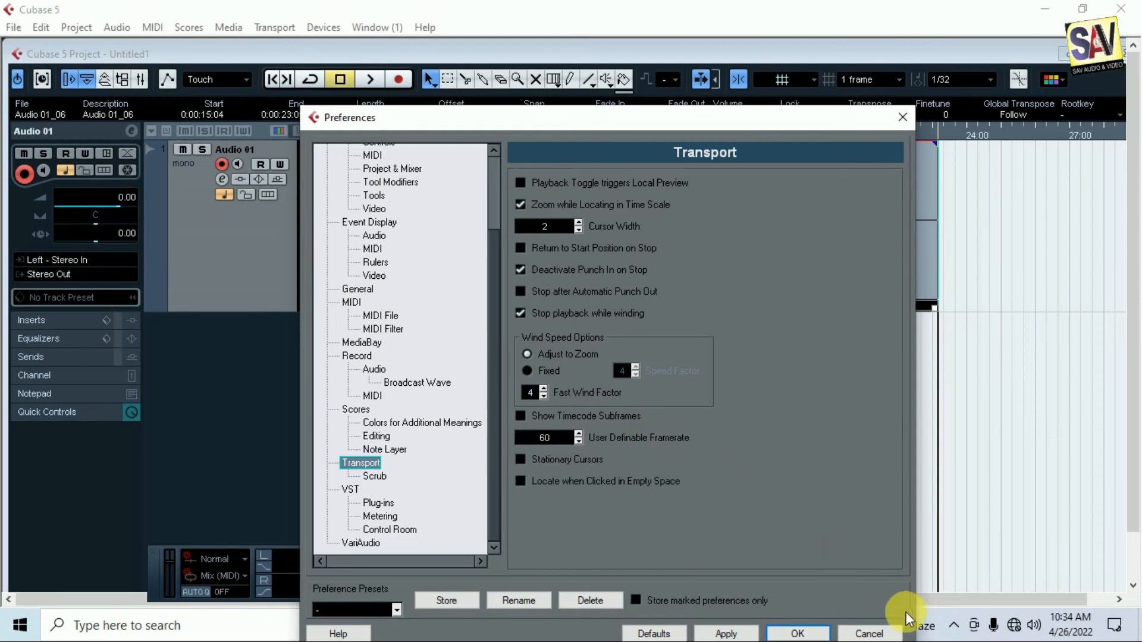
click(872, 631)
Play the project from 0:00:23:05 to 0:00:28:27 while zooming the timeline to examine how the project cursor moves.
key(g)
key(g)
key(g)
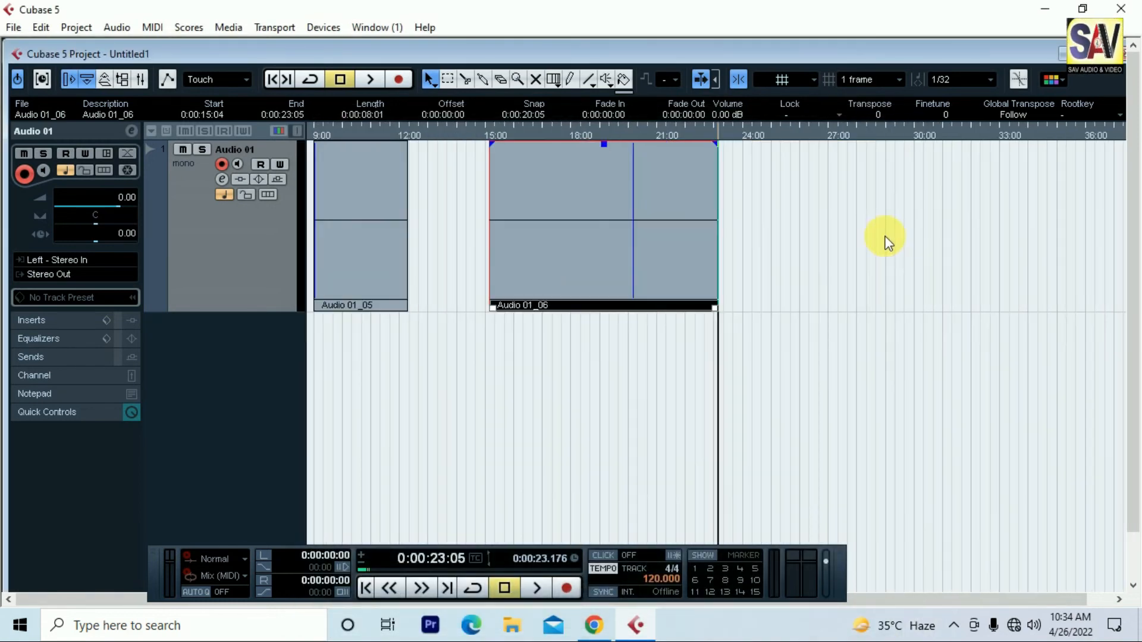
key(space)
key(h)
key(h)
key(h)
key(h)
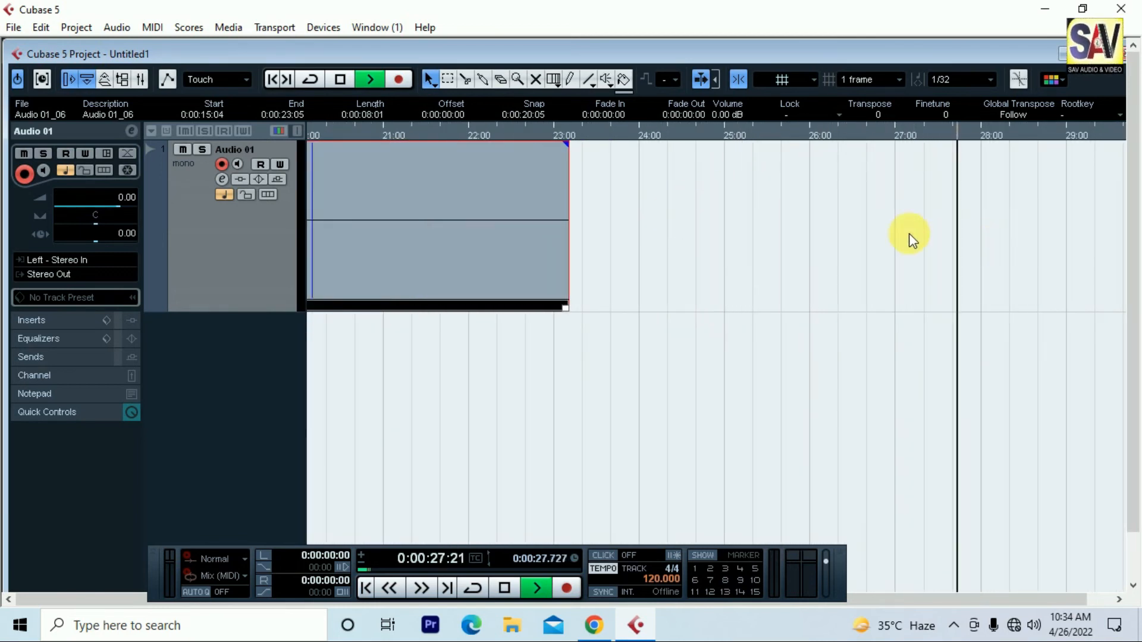
key(g)
key(space)
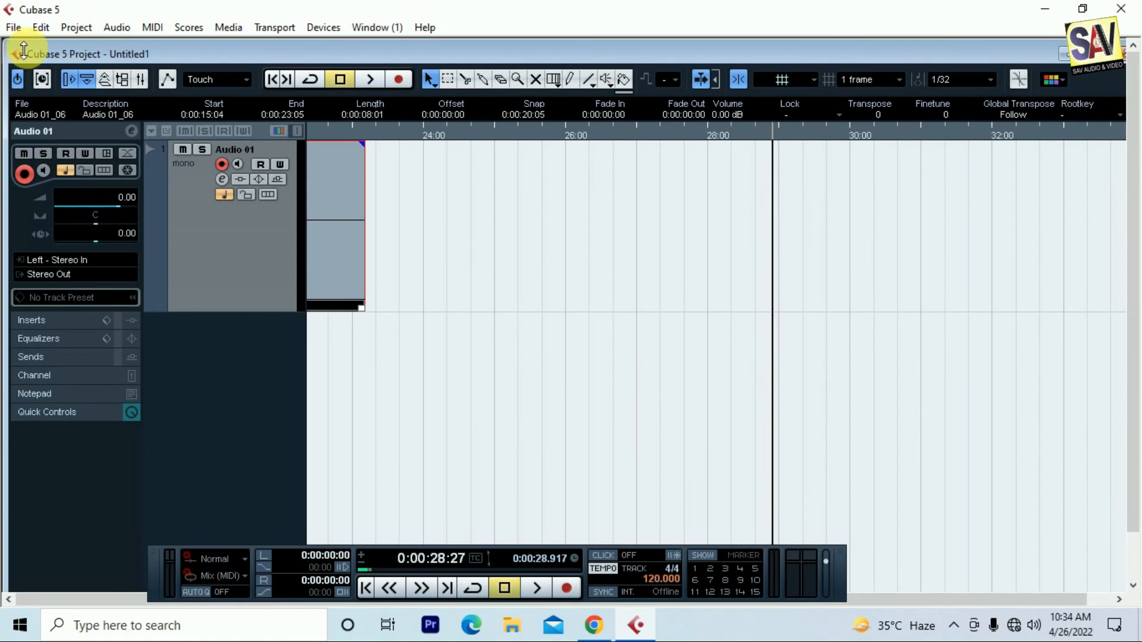
Enable Stationary Cursors in the Transport preferences, apply the change and close the dialog.
click(13, 27)
click(59, 382)
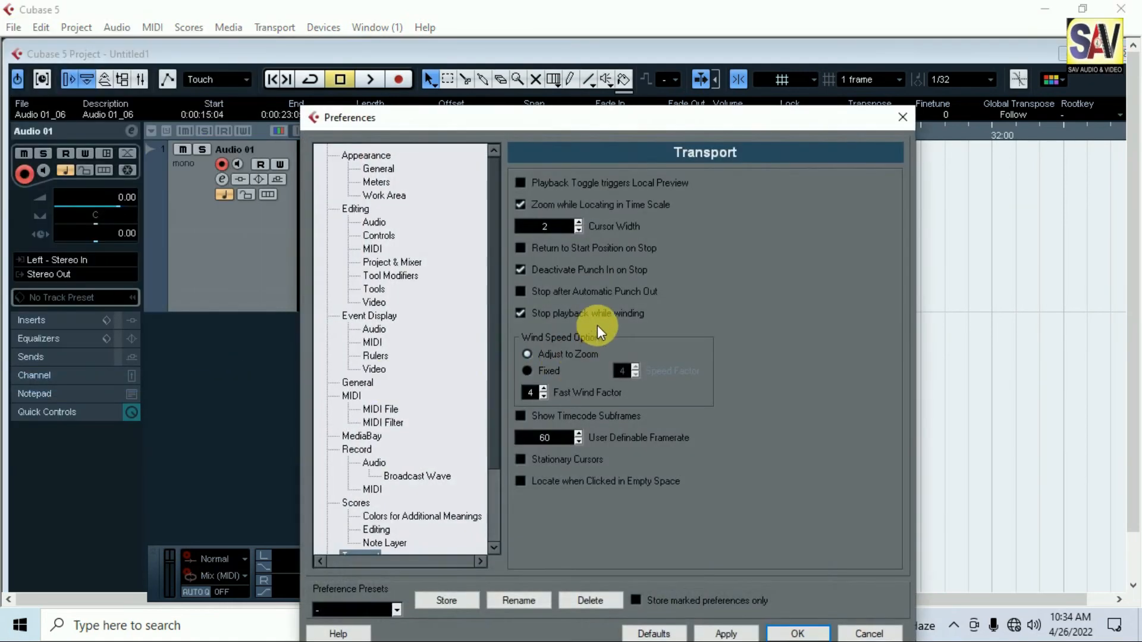
click(523, 460)
click(725, 634)
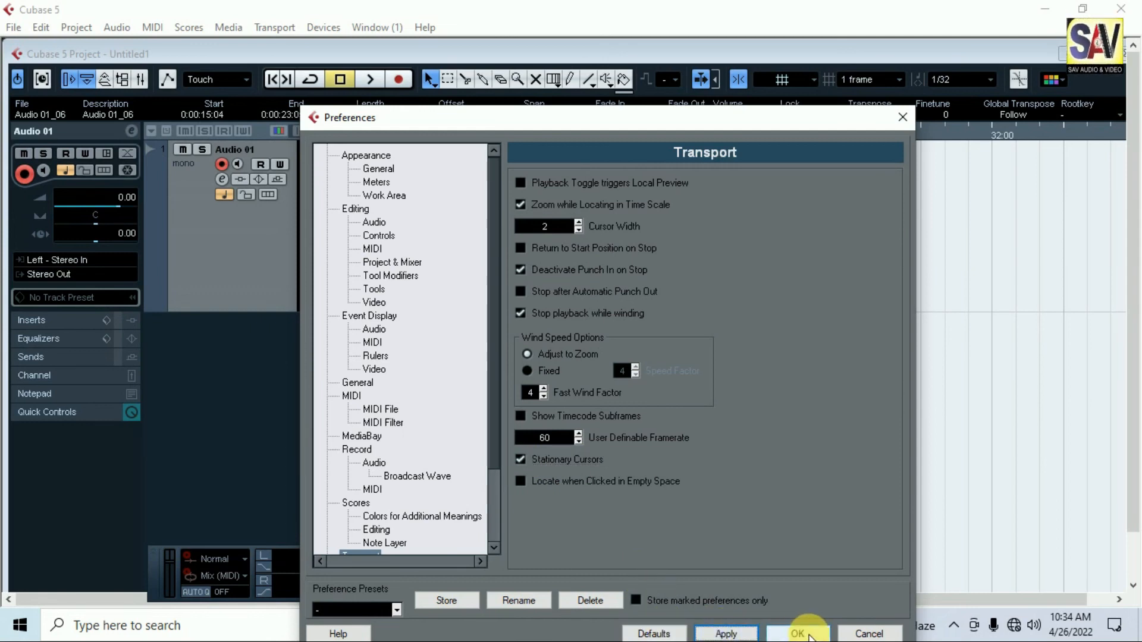
key(Return)
Play the project from 0:00:28:27 to 0:00:38:17 at different zoom levels to examine the stationary cursor.
key(space)
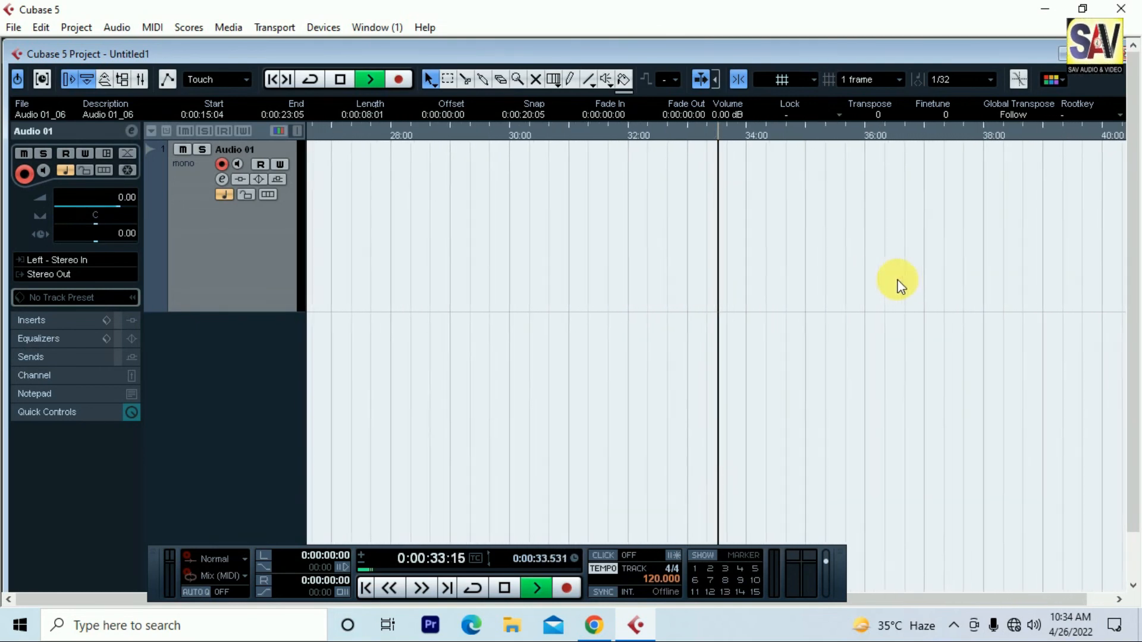
key(h)
key(h)
key(h)
key(g)
key(g)
key(g)
key(g)
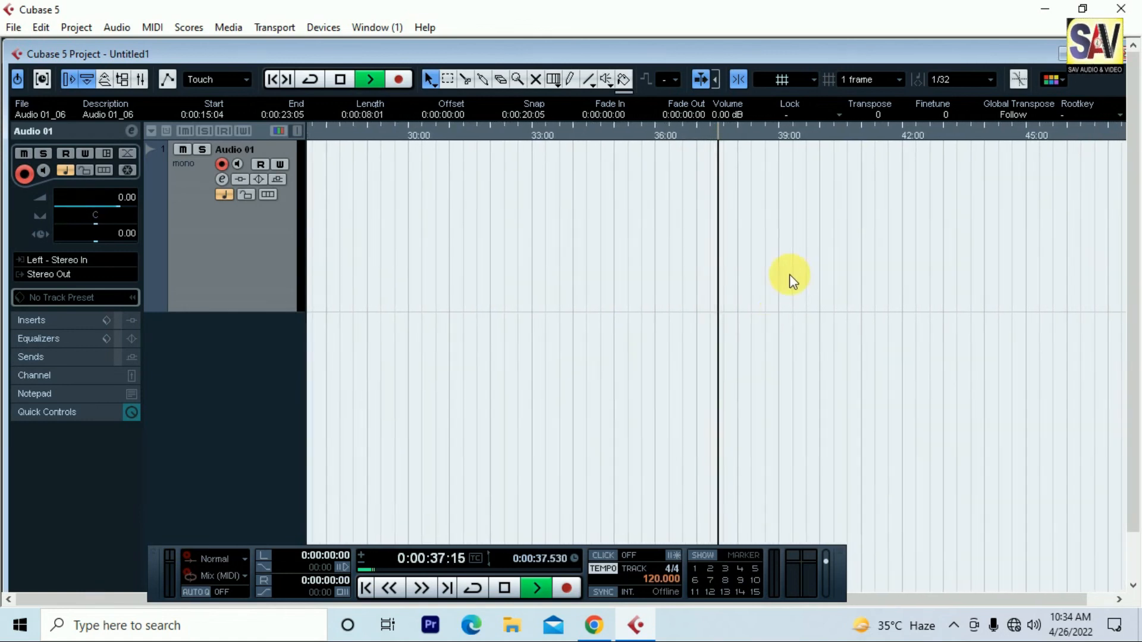
key(space)
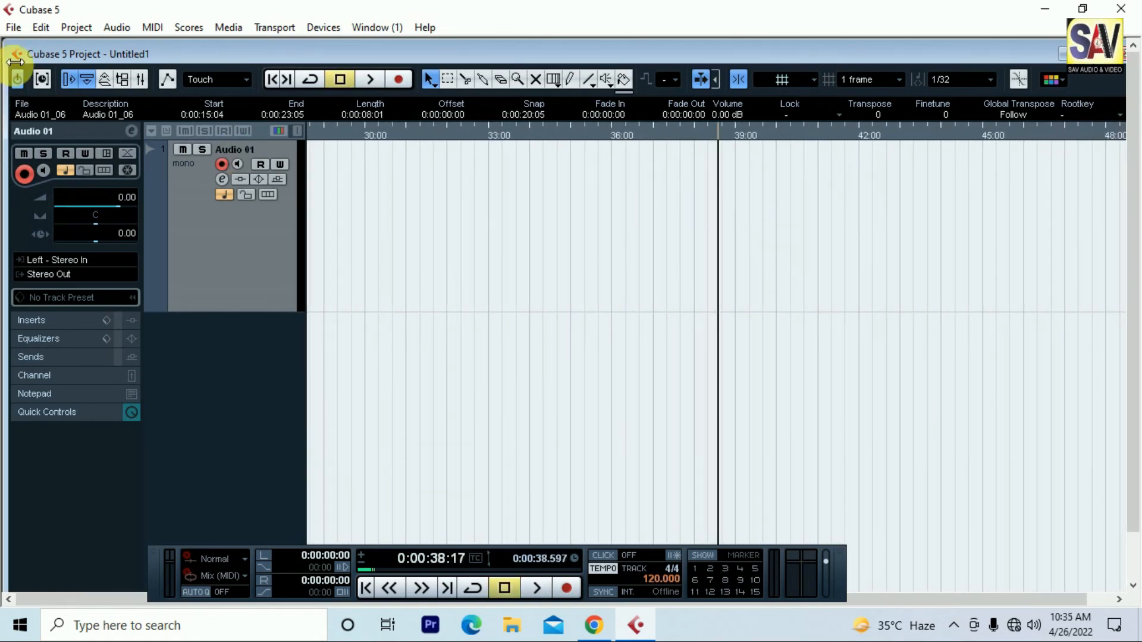
Reopen the preferences, examine the VariAudio warning options and cancel the dialog without changes.
click(13, 27)
click(51, 383)
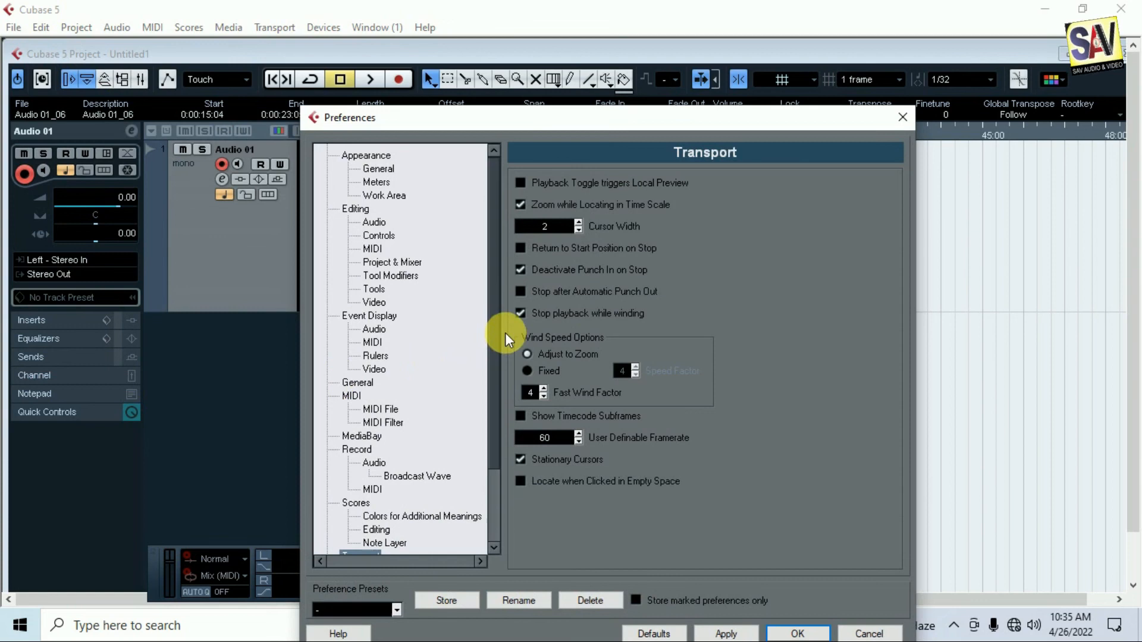
drag(467, 119, 431, 67)
scroll(469, 414, down, 3)
click(336, 490)
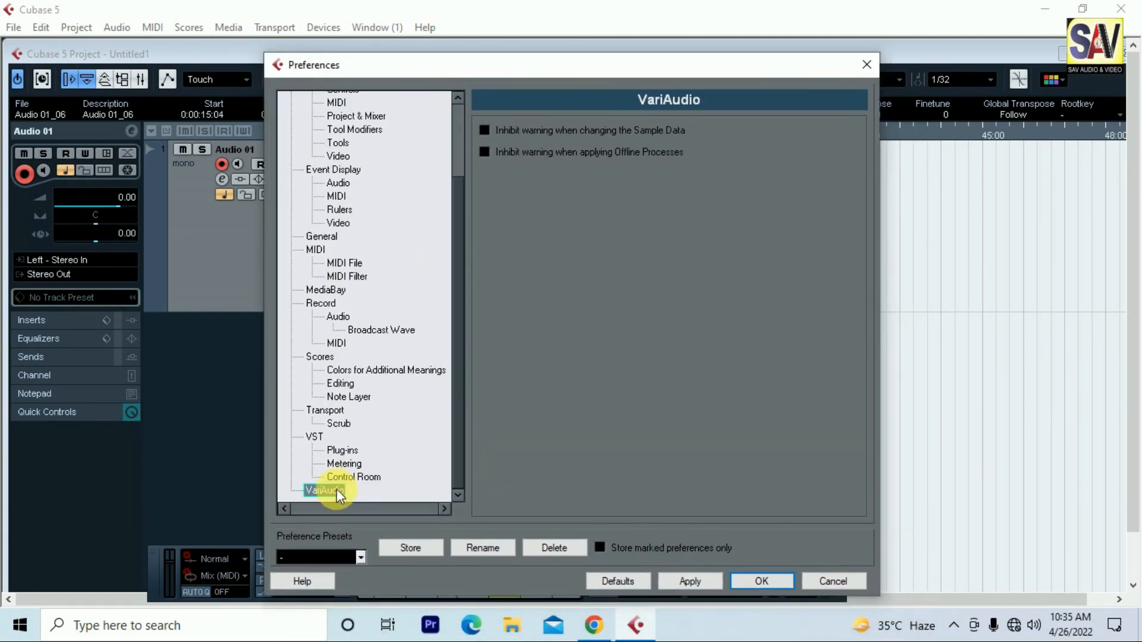
drag(455, 481, 464, 278)
click(841, 583)
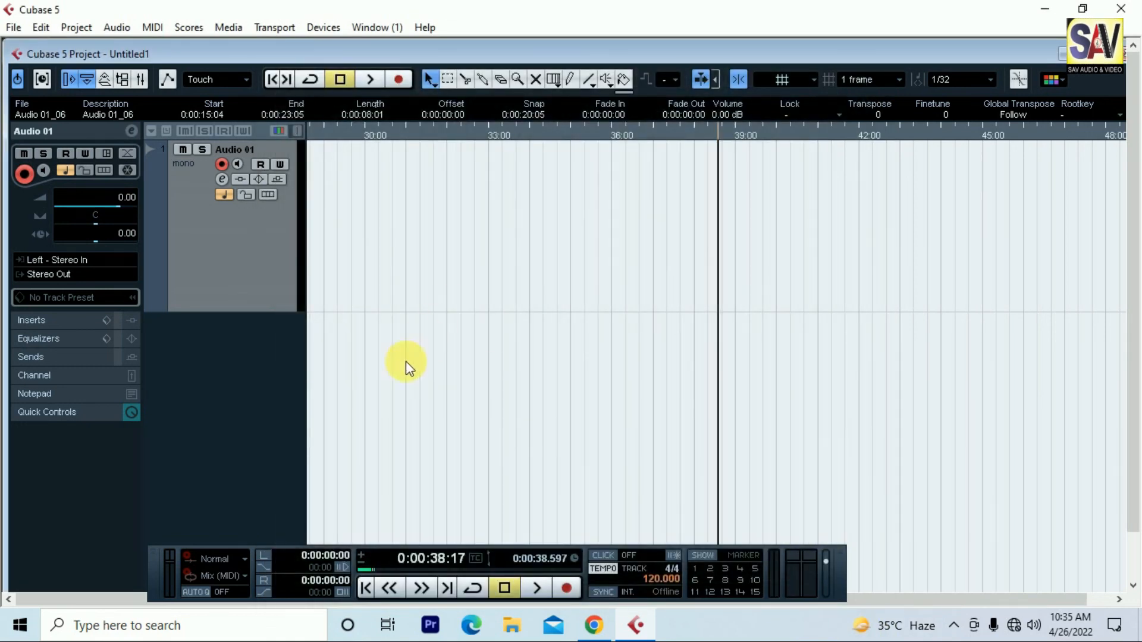
Move the floating Transport panel slightly upward and to the right of its current place.
drag(159, 580, 222, 556)
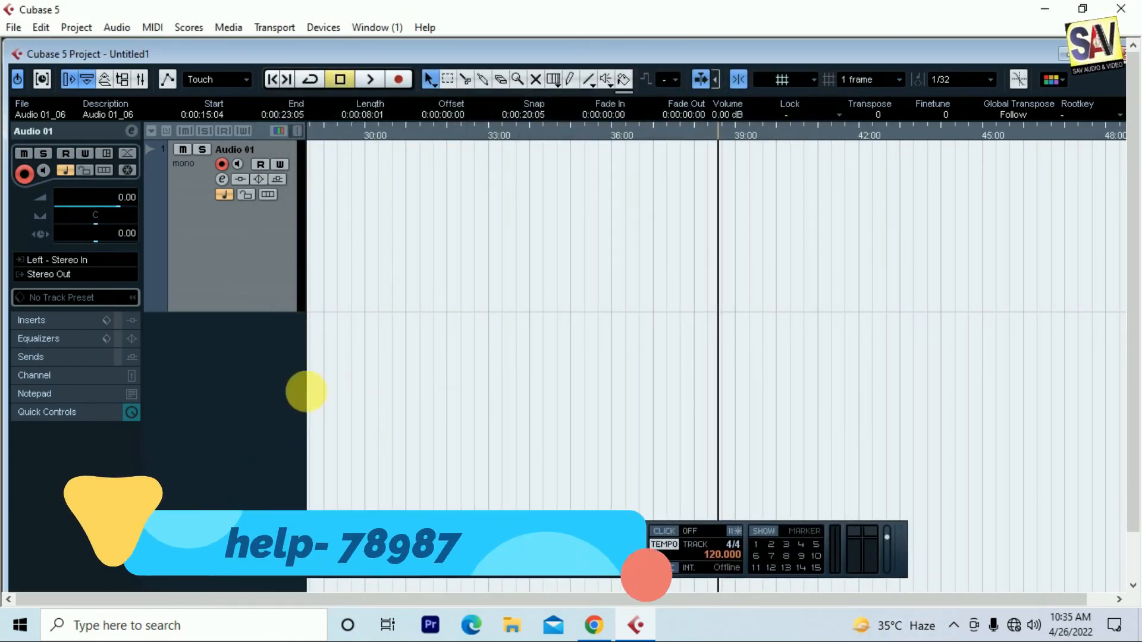